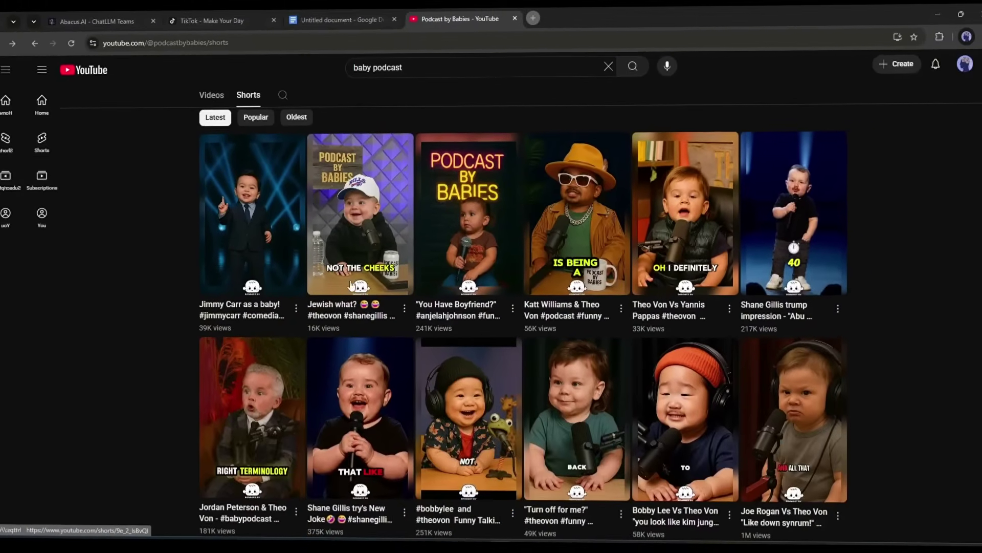
pyautogui.scroll(-3, 355, 285)
pyautogui.scroll(-3, 461, 307)
pyautogui.scroll(-2, 498, 314)
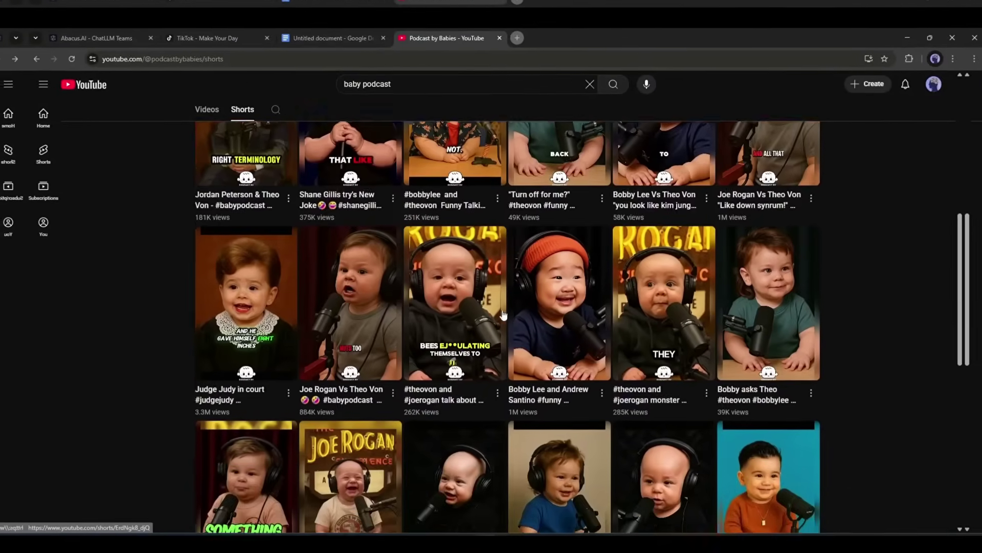
pyautogui.scroll(-3, 502, 314)
pyautogui.scroll(-3, 502, 315)
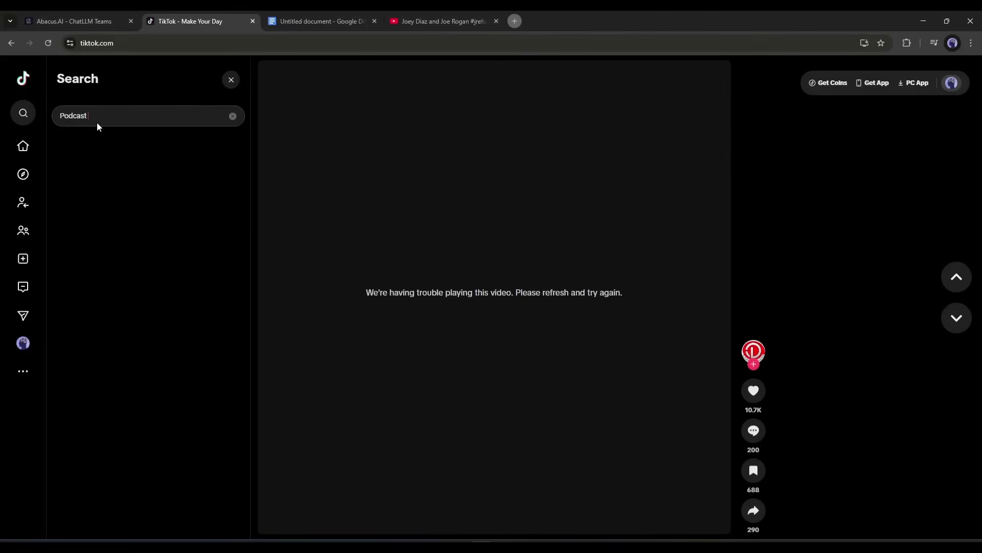
pyautogui.write('video in e')
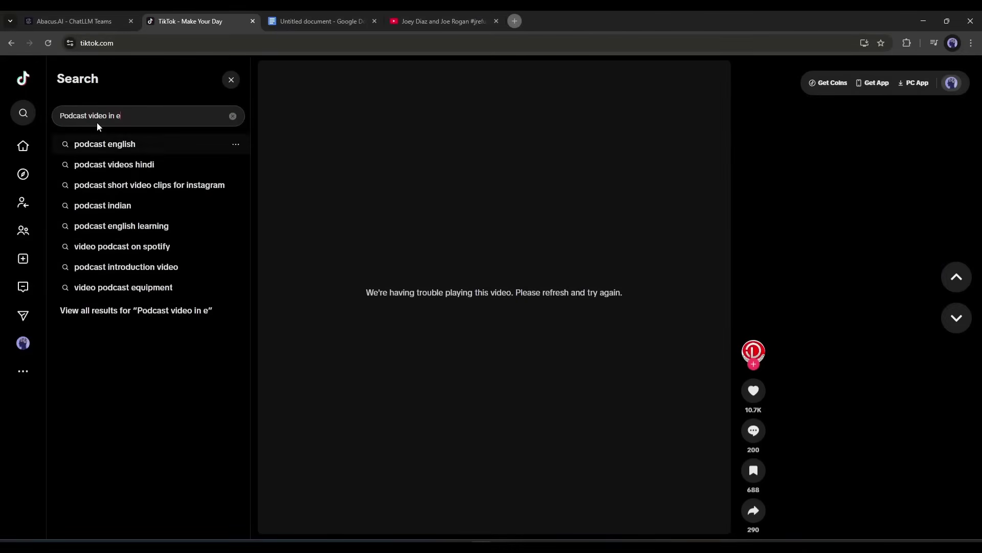
# Search TikTok for 'podcast english' and open the 8.5-hour podcast video from the Videos results.
pyautogui.click(104, 143)
pyautogui.click(501, 70)
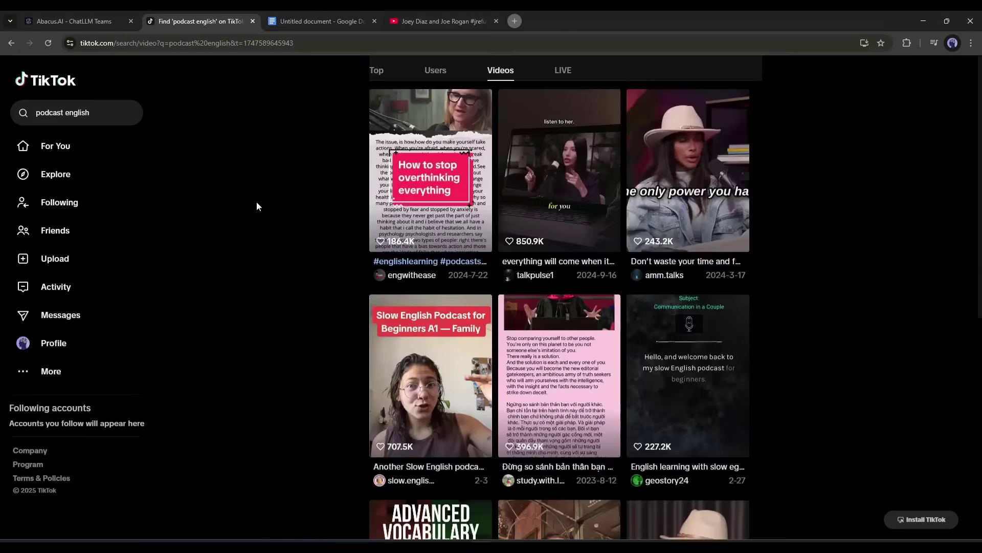
pyautogui.scroll(-5, 256, 202)
pyautogui.scroll(-5, 257, 202)
pyautogui.scroll(-4, 593, 222)
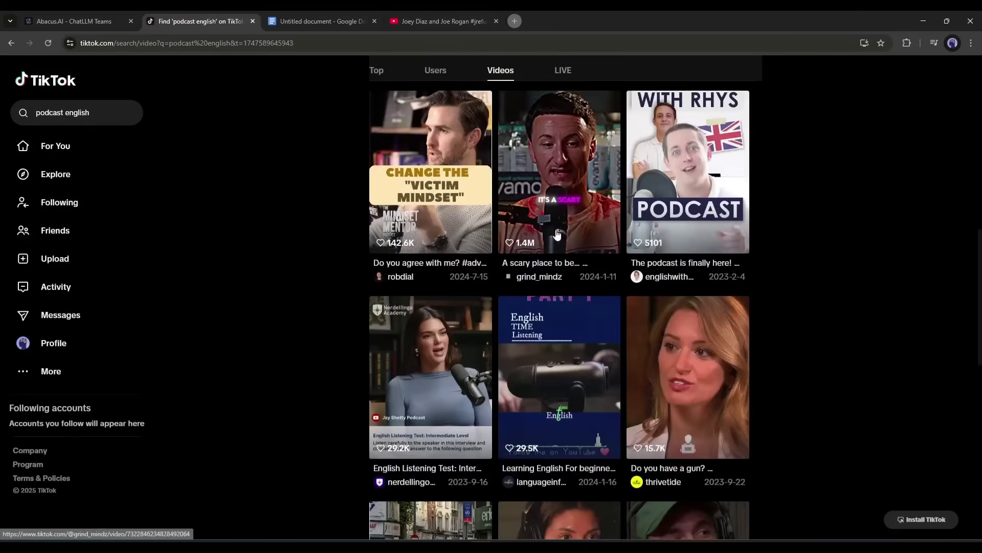
pyautogui.scroll(-5, 557, 233)
pyautogui.scroll(-5, 557, 233)
pyautogui.scroll(-4, 499, 231)
pyautogui.scroll(-4, 465, 228)
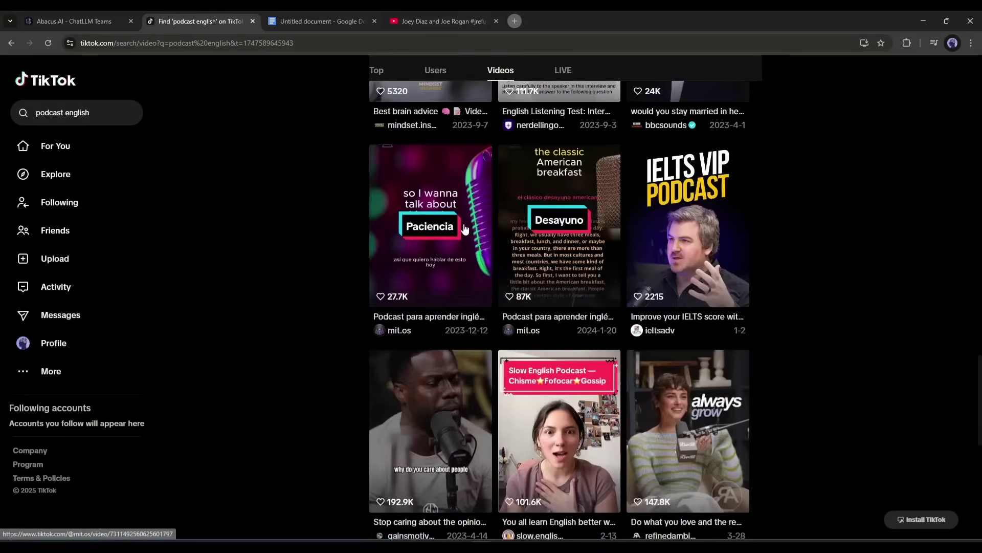
pyautogui.scroll(-5, 464, 228)
pyautogui.scroll(-4, 437, 223)
pyautogui.scroll(-4, 376, 215)
pyautogui.scroll(-5, 380, 206)
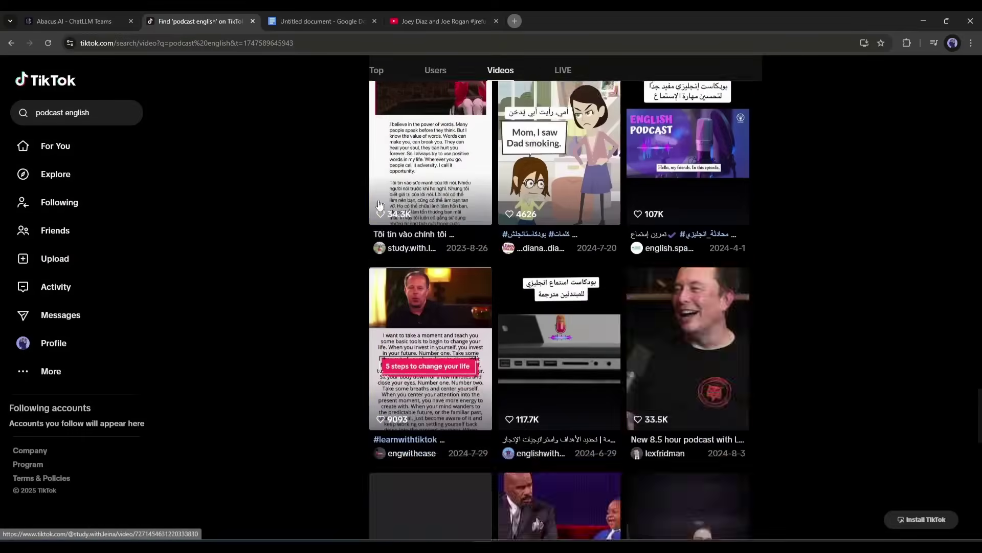
pyautogui.scroll(-3, 379, 206)
pyautogui.scroll(2, 784, 317)
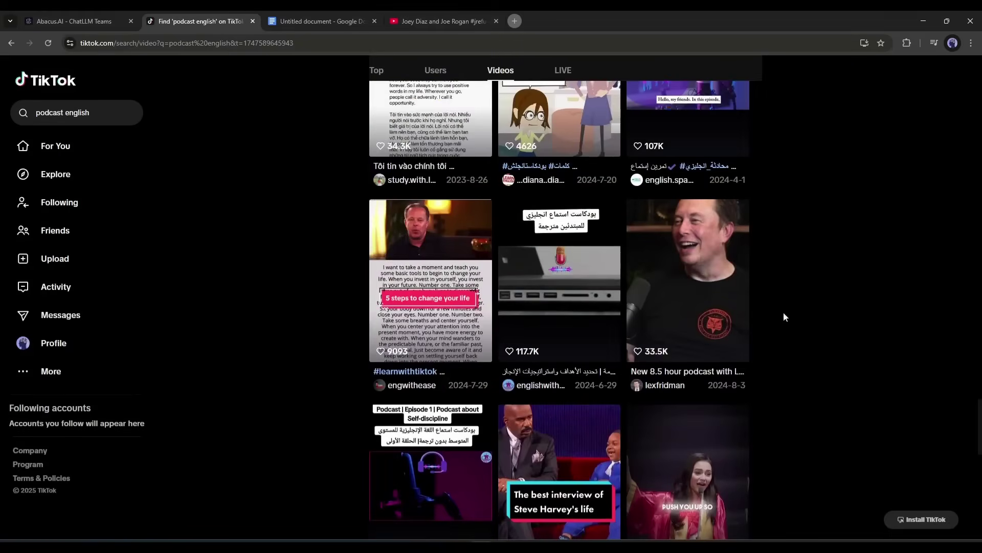
pyautogui.click(706, 354)
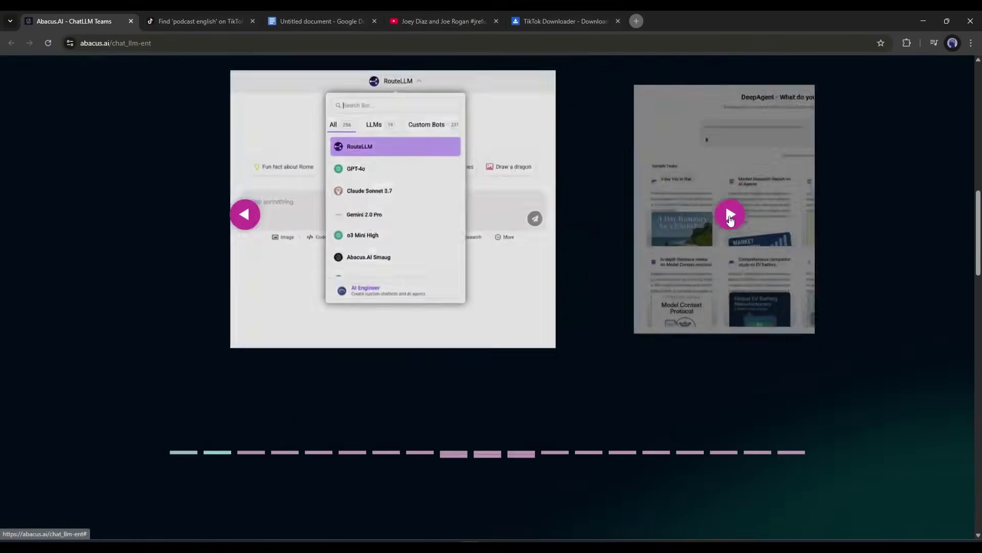
pyautogui.click(729, 218)
pyautogui.scroll(10, 729, 218)
pyautogui.scroll(5, 703, 249)
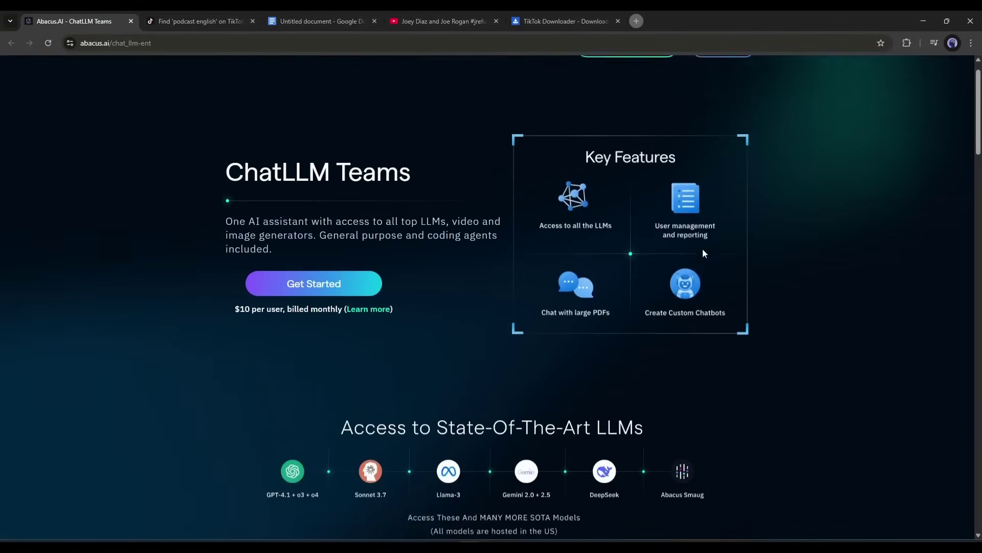
pyautogui.scroll(1, 702, 249)
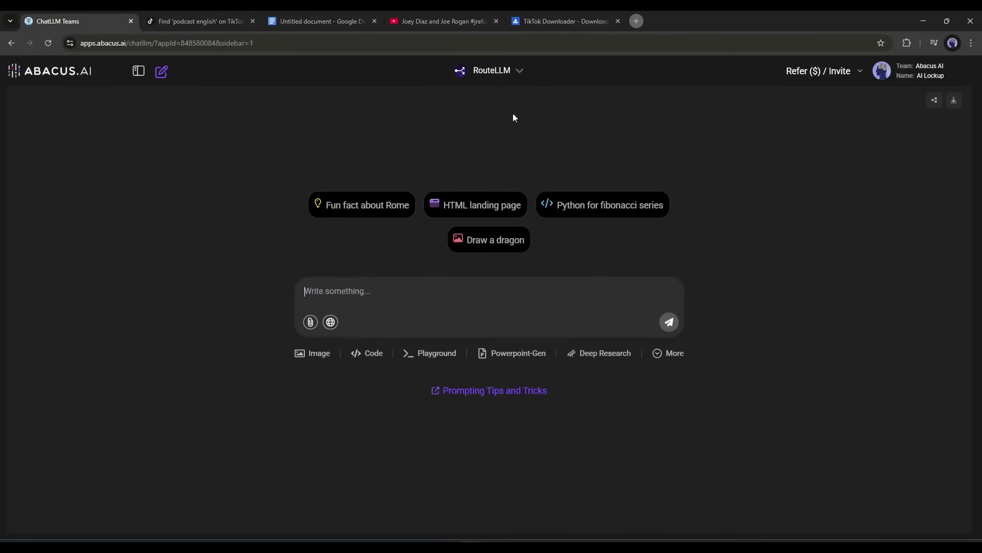
# Browse the ChatLLM Teams model list and keep RouteLLM as the chat model.
pyautogui.click(515, 69)
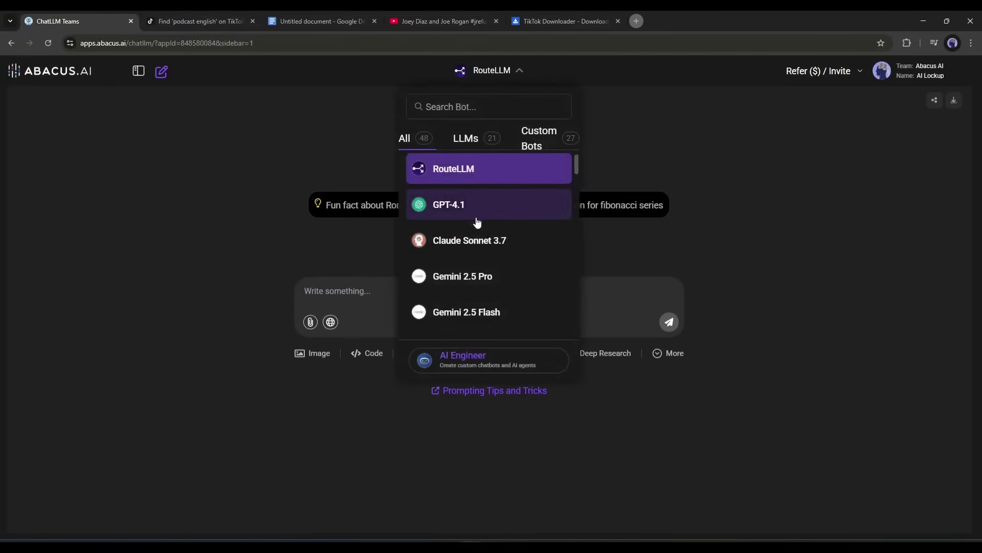
pyautogui.scroll(-2, 476, 222)
pyautogui.scroll(-1, 476, 222)
pyautogui.scroll(-1, 476, 222)
pyautogui.scroll(-2, 476, 222)
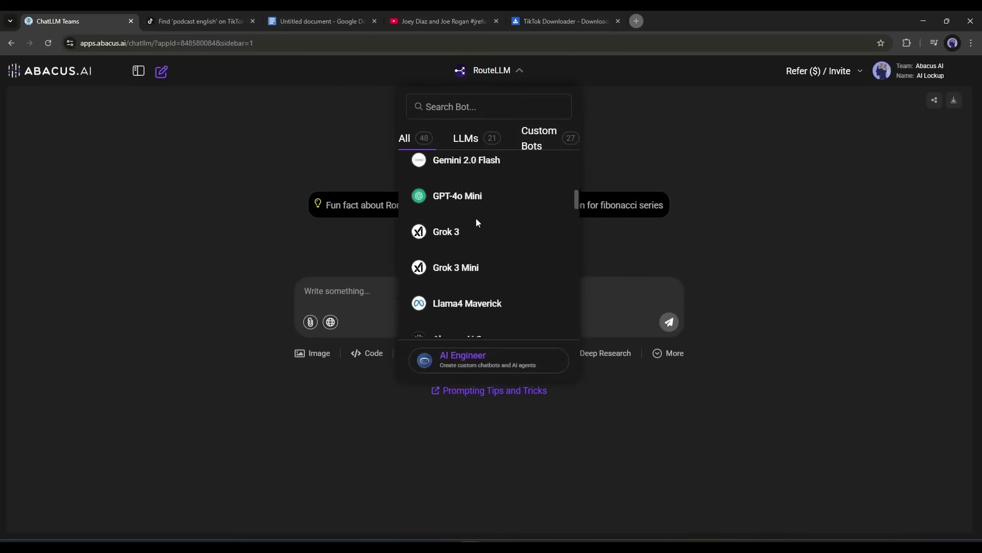
pyautogui.scroll(-2, 476, 222)
pyautogui.scroll(-2, 475, 222)
pyautogui.scroll(-1, 491, 219)
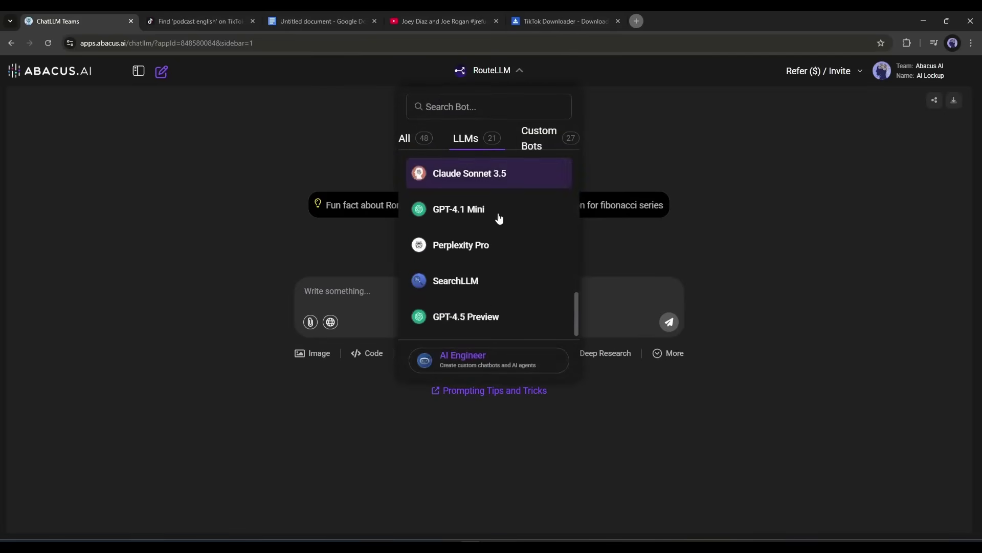
pyautogui.scroll(2, 498, 284)
pyautogui.scroll(1, 498, 284)
pyautogui.scroll(1, 495, 284)
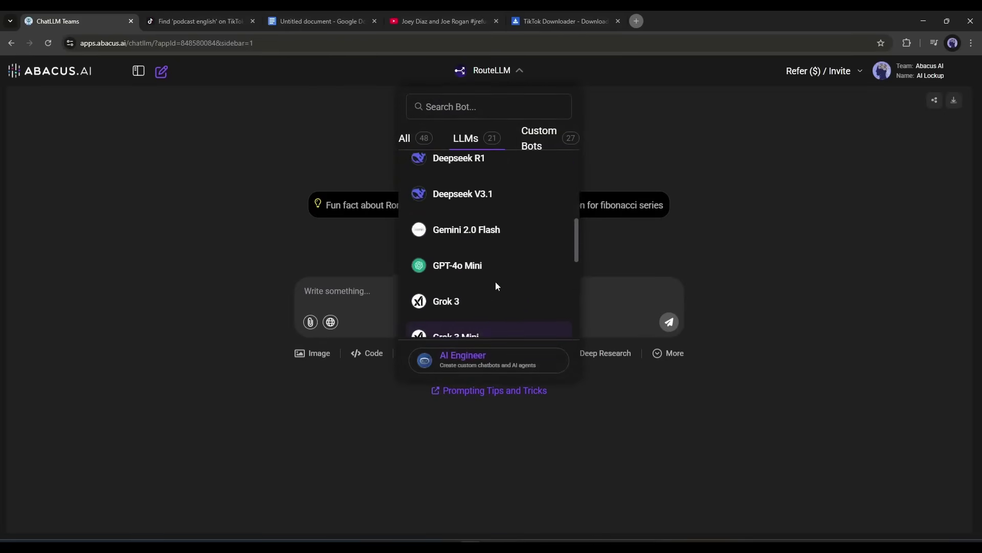
pyautogui.scroll(2, 496, 282)
pyautogui.scroll(2, 495, 282)
pyautogui.scroll(2, 494, 282)
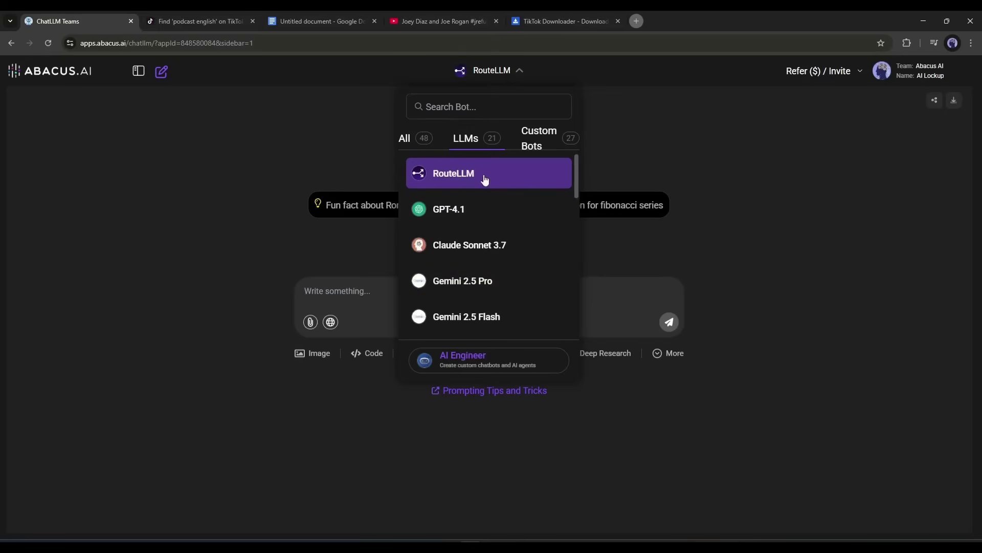
pyautogui.click(465, 174)
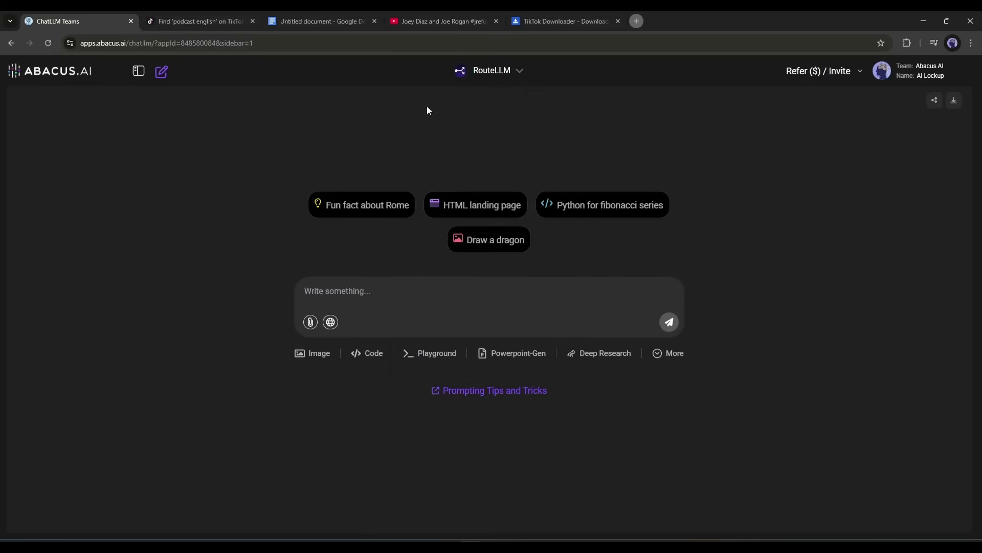
# Attach the downloaded SnapTik podcast video and send a transcript request.
pyautogui.click(312, 322)
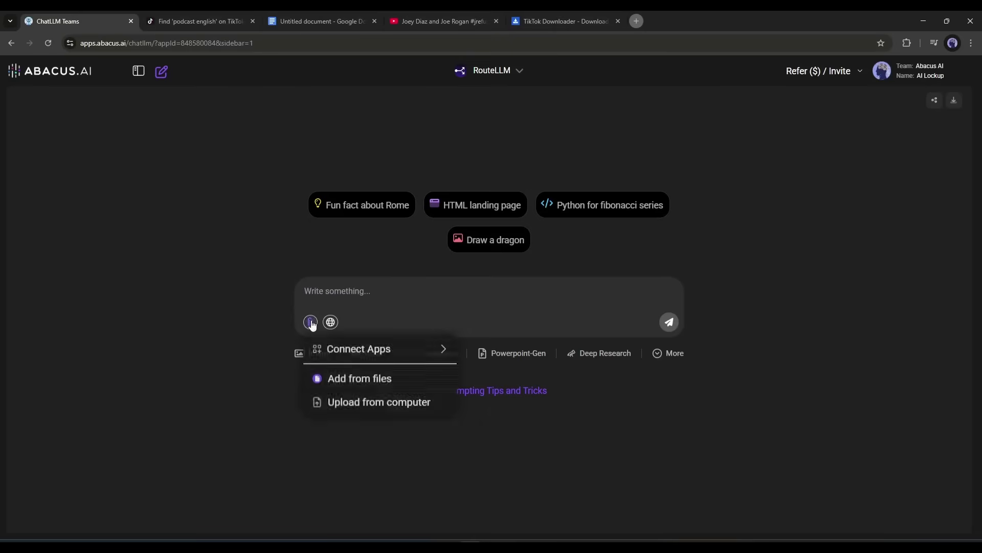
pyautogui.click(379, 402)
pyautogui.doubleClick(168, 154)
pyautogui.click(341, 298)
pyautogui.write('Can you create the transcription of tis video')
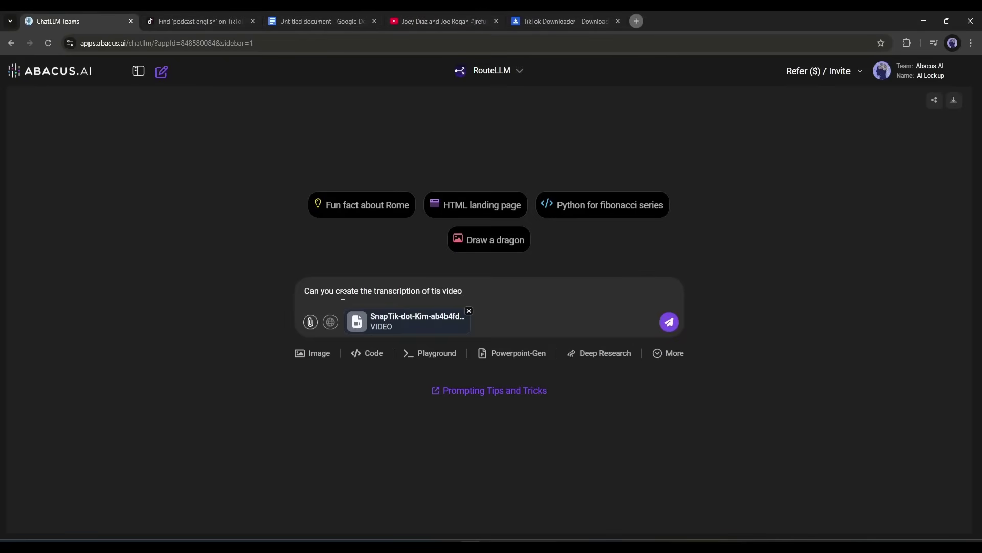
pyautogui.press('Return')
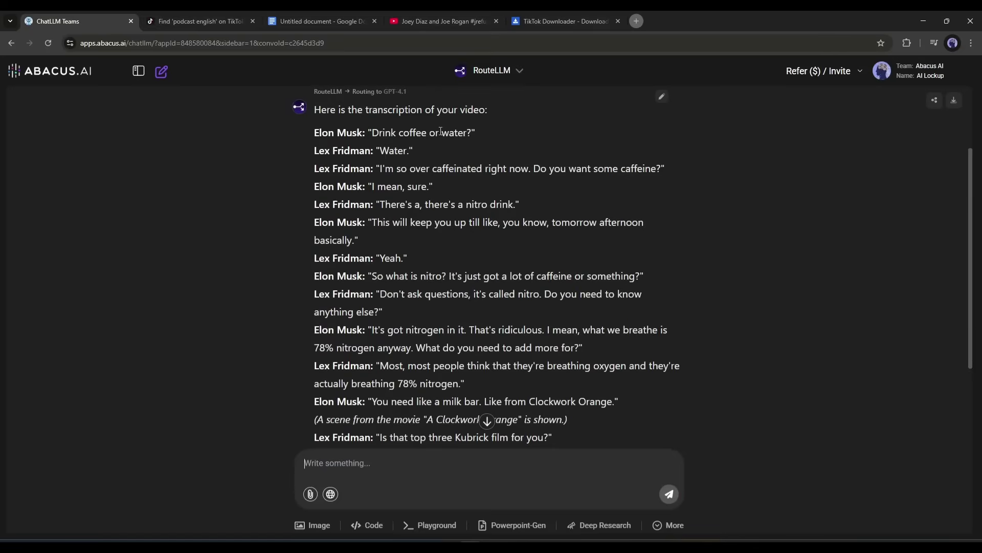
pyautogui.scroll(-3, 330, 198)
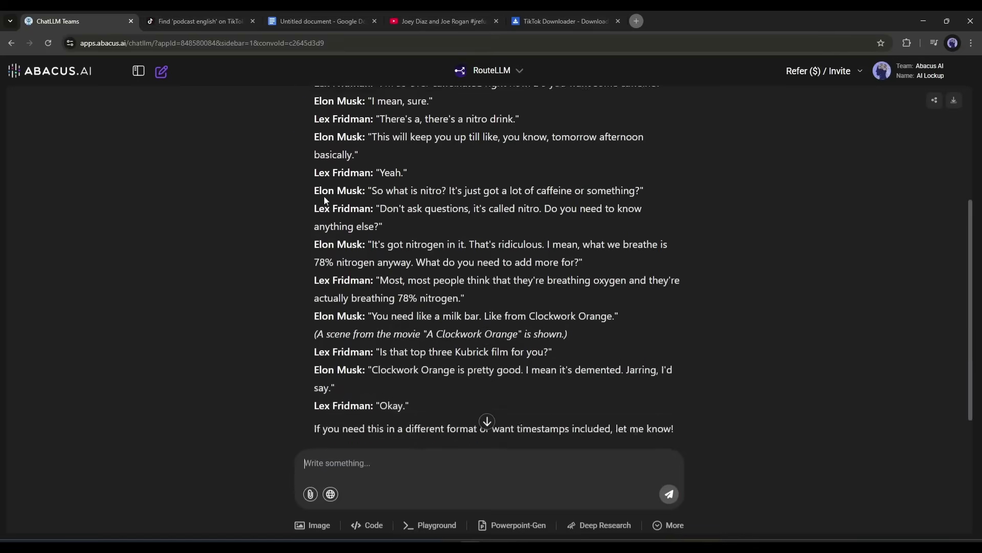
pyautogui.scroll(5, 330, 198)
# Copy the RouteLLM transcript into the untitled Google Doc and go back to the ChatLLM chat.
pyautogui.moveTo(314, 155)
pyautogui.mouseDown()
pyautogui.moveTo(355, 229)
pyautogui.moveTo(357, 263)
pyautogui.mouseUp()
pyautogui.scroll(-3, 415, 384)
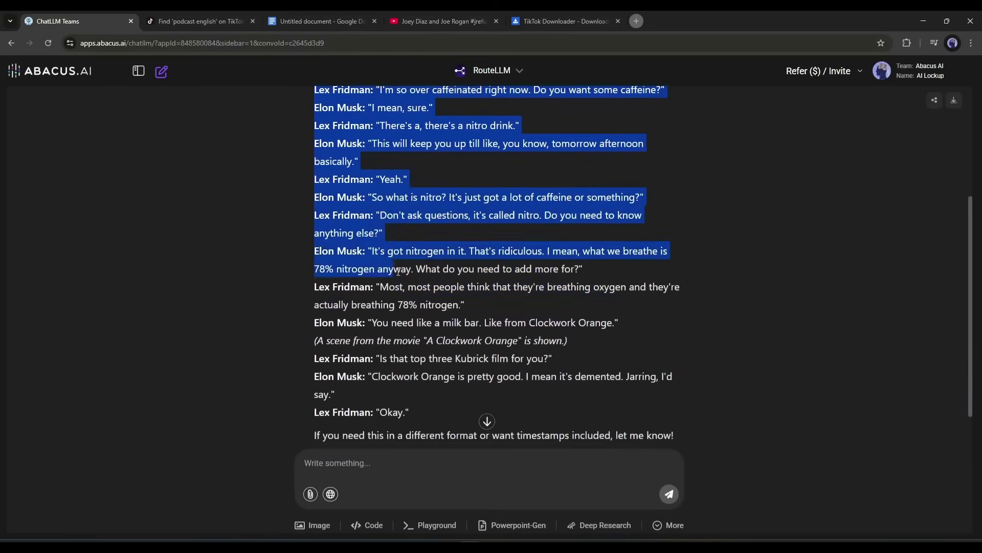
pyautogui.scroll(2, 415, 368)
pyautogui.hotkey('ctrl', 'c')
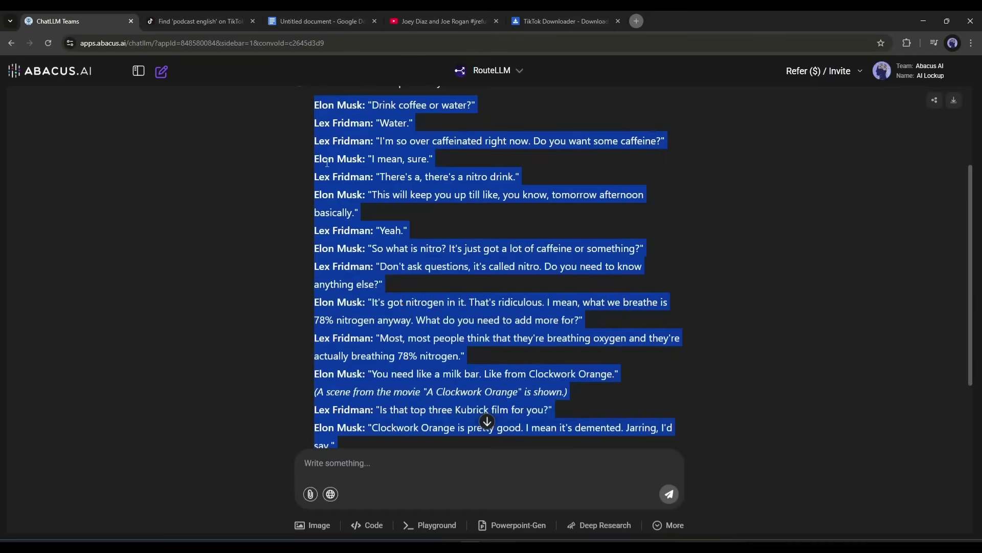
pyautogui.hotkey('ctrl', 'Tab')
pyautogui.hotkey('ctrl', 'v')
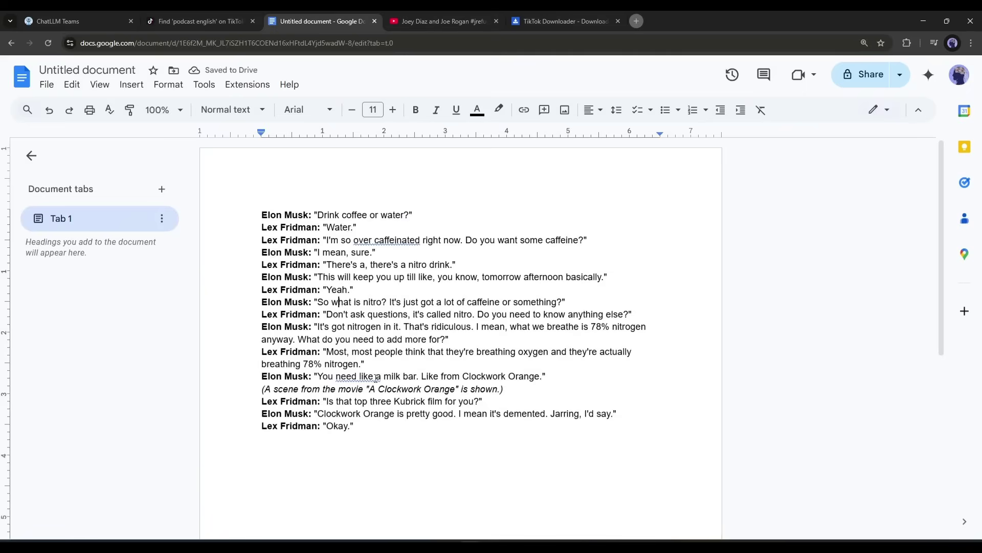
pyautogui.click(58, 21)
pyautogui.click(242, 229)
pyautogui.scroll(-5, 241, 230)
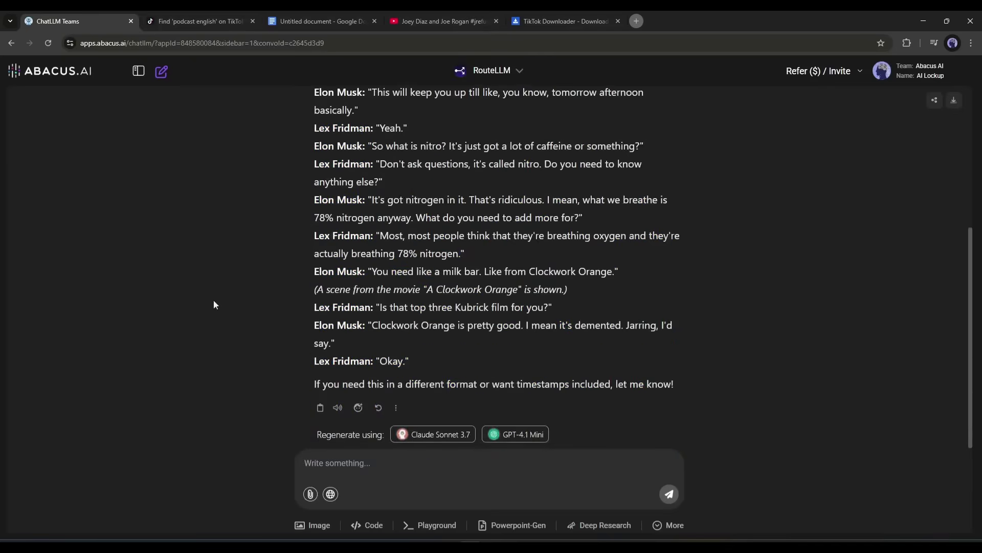
# Open Text to Speech, keep the ElevenLabs speech model, and choose the Abyasa voice.
pyautogui.click(667, 525)
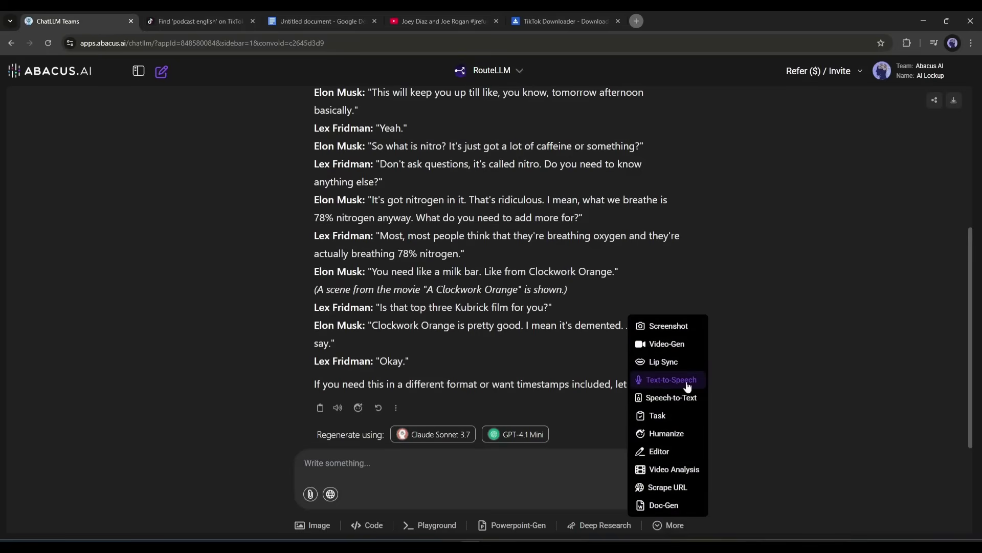
pyautogui.click(673, 380)
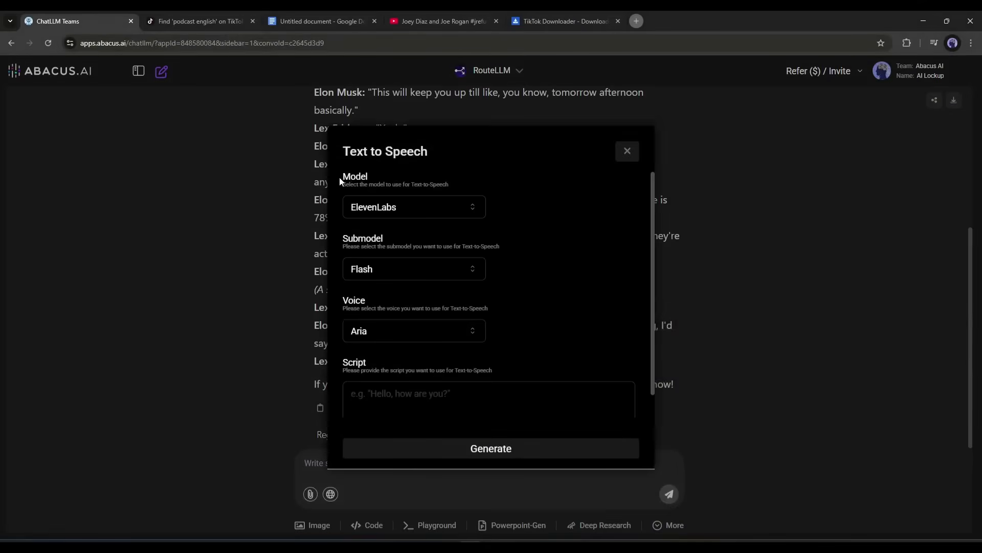
pyautogui.click(388, 208)
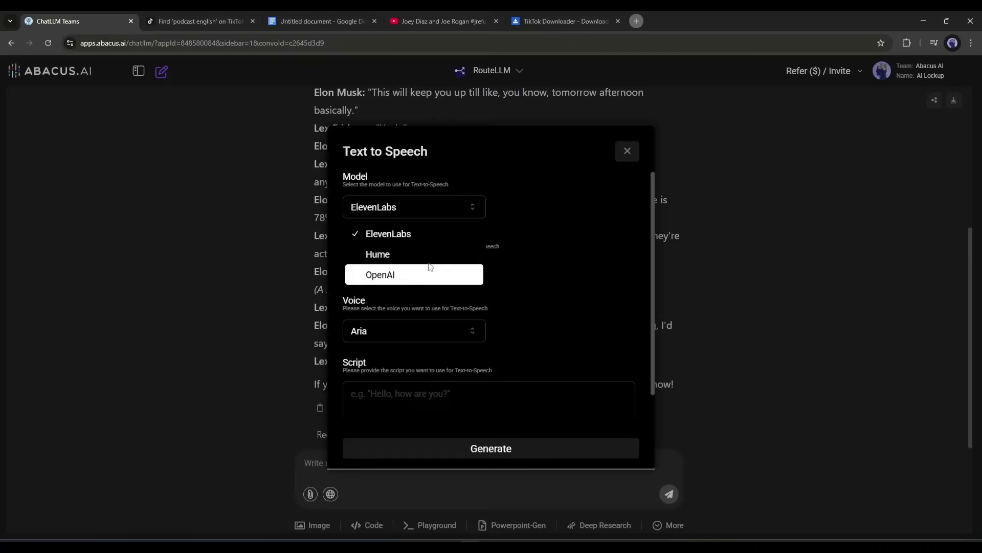
pyautogui.click(407, 236)
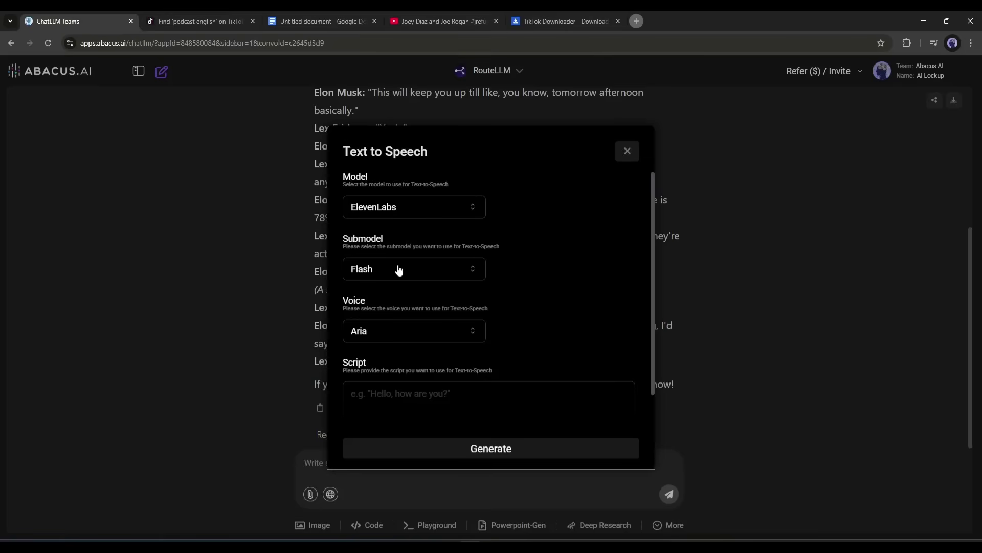
pyautogui.scroll(-1, 509, 278)
pyautogui.click(391, 306)
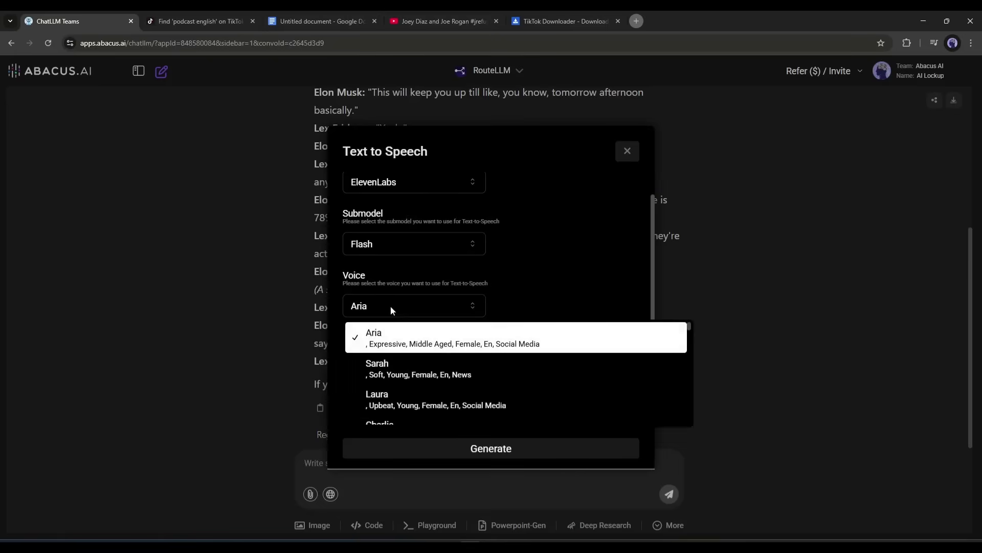
pyautogui.scroll(-1, 437, 357)
pyautogui.scroll(-1, 436, 357)
pyautogui.scroll(-1, 436, 356)
pyautogui.scroll(-1, 437, 357)
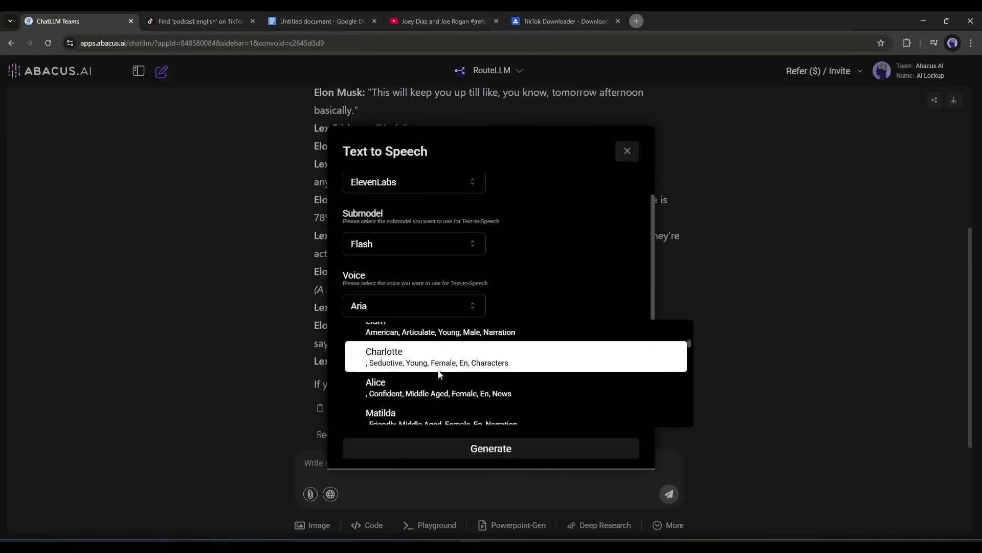
pyautogui.scroll(-2, 438, 374)
pyautogui.scroll(-1, 438, 369)
pyautogui.scroll(-1, 437, 371)
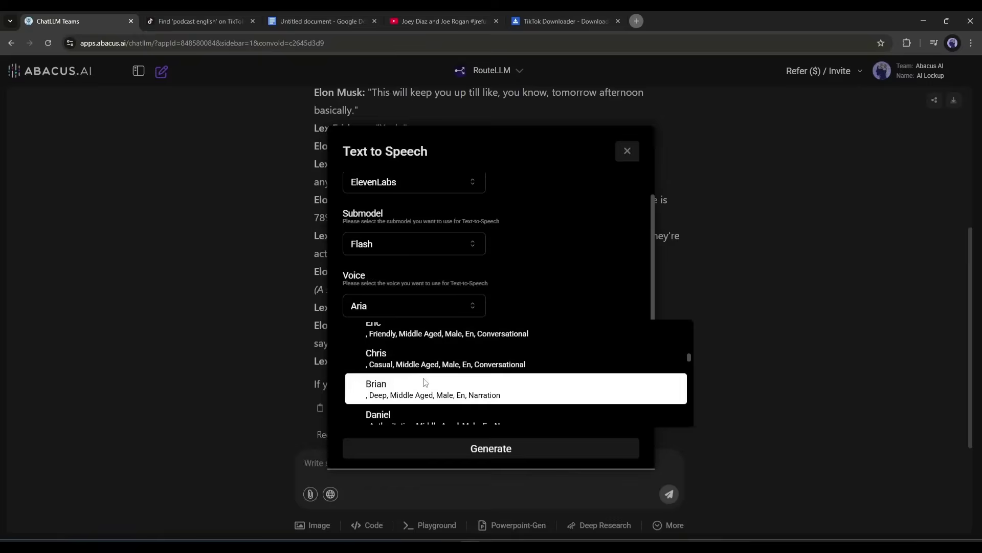
pyautogui.scroll(-2, 424, 382)
pyautogui.click(398, 366)
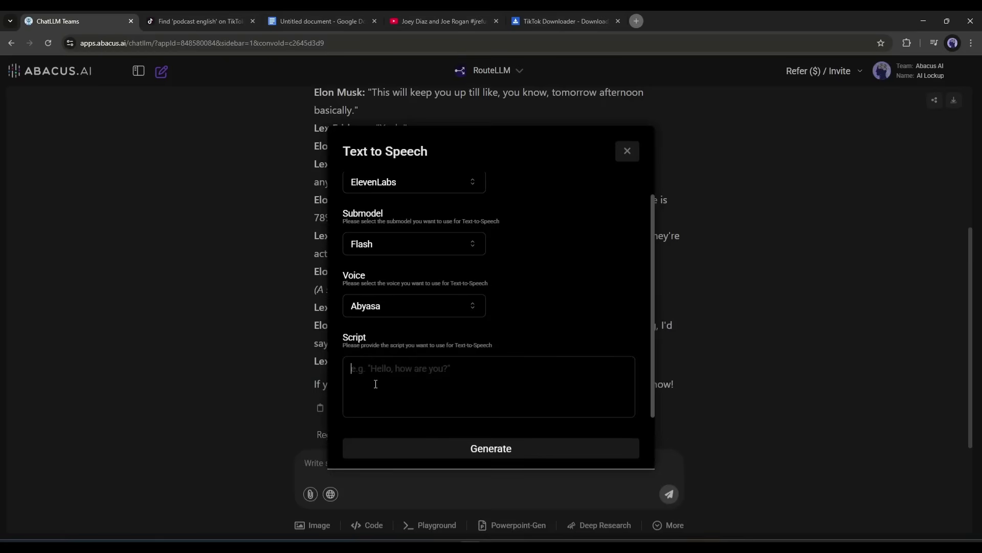
# Use Elon Musk's lines from the Google Doc as the script and generate the Abyasa audio.
pyautogui.click(293, 17)
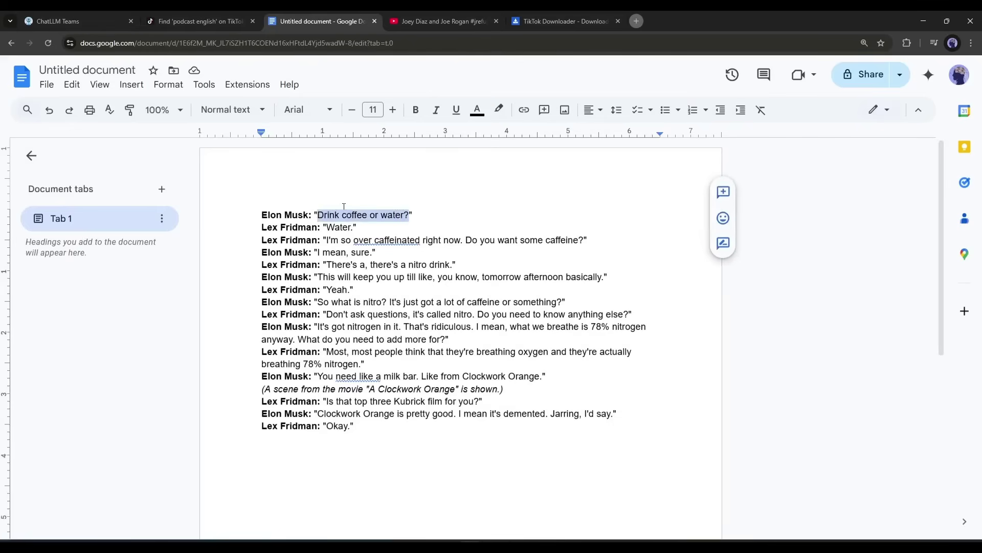
pyautogui.click(58, 21)
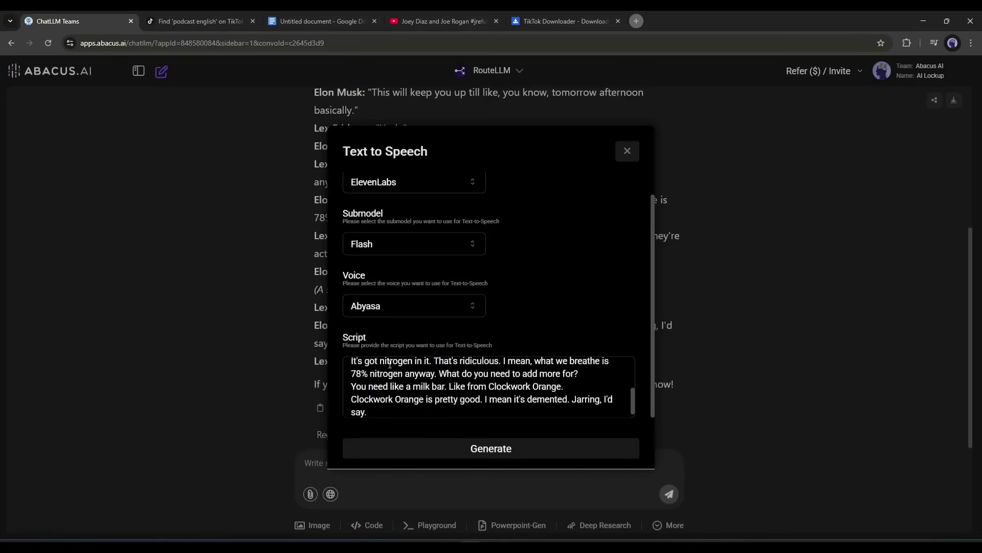
pyautogui.scroll(-1, 582, 399)
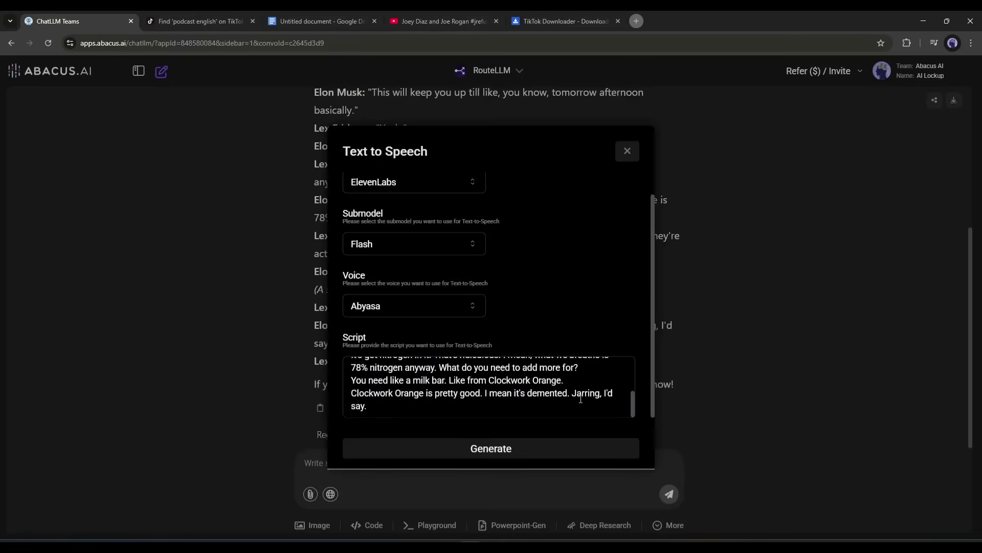
pyautogui.click(491, 448)
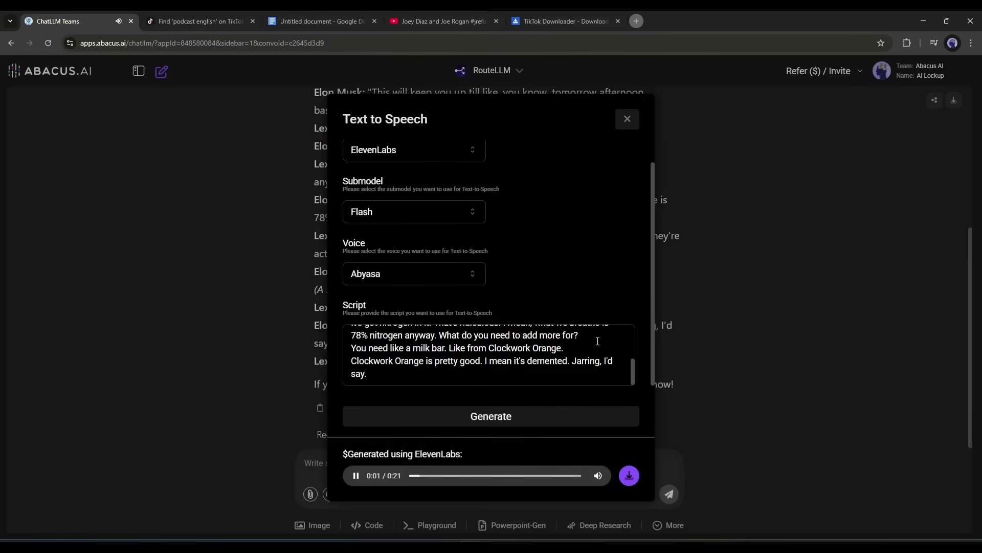
pyautogui.scroll(5, 597, 340)
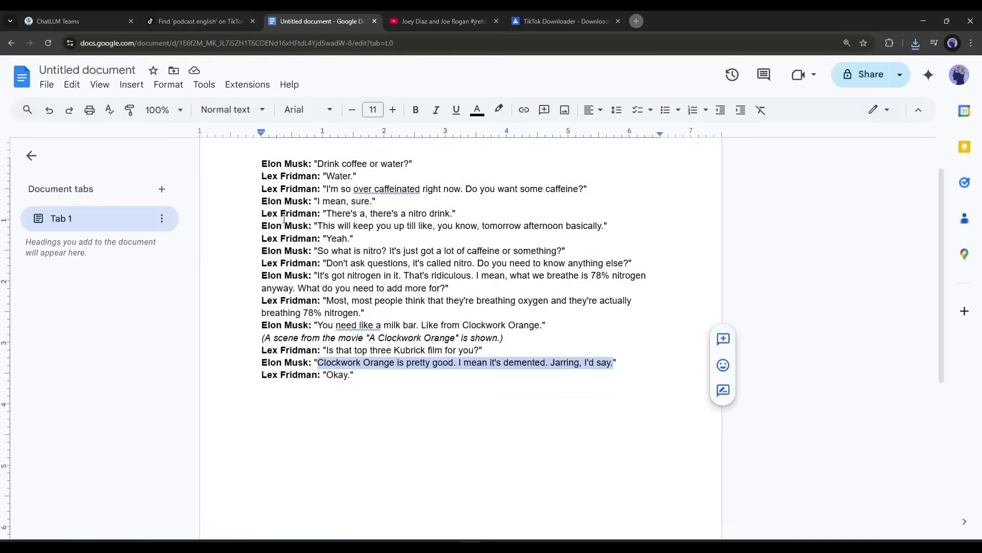
# Download the 22-second Jin-voiced Lex Fridman audio and close Text to Speech.
pyautogui.click(93, 21)
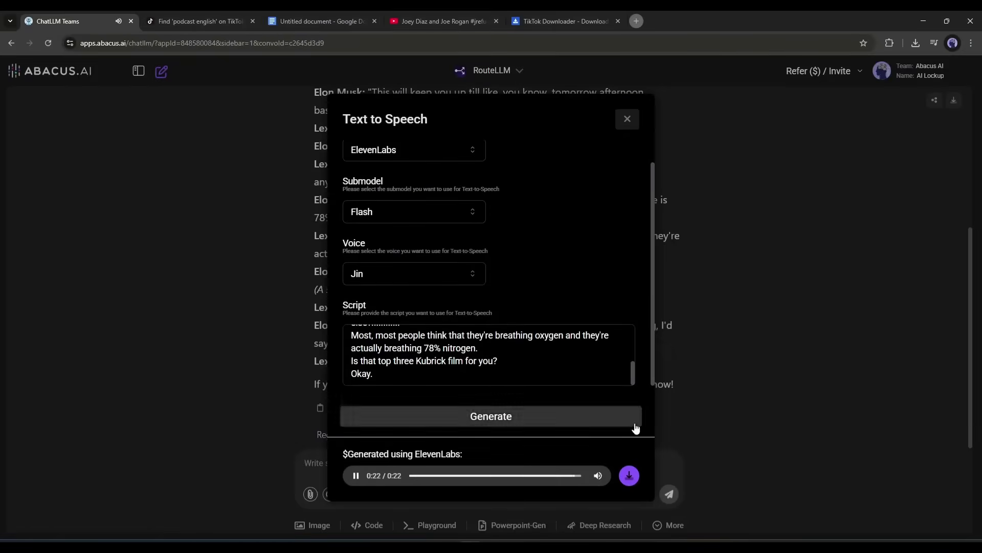
pyautogui.click(629, 476)
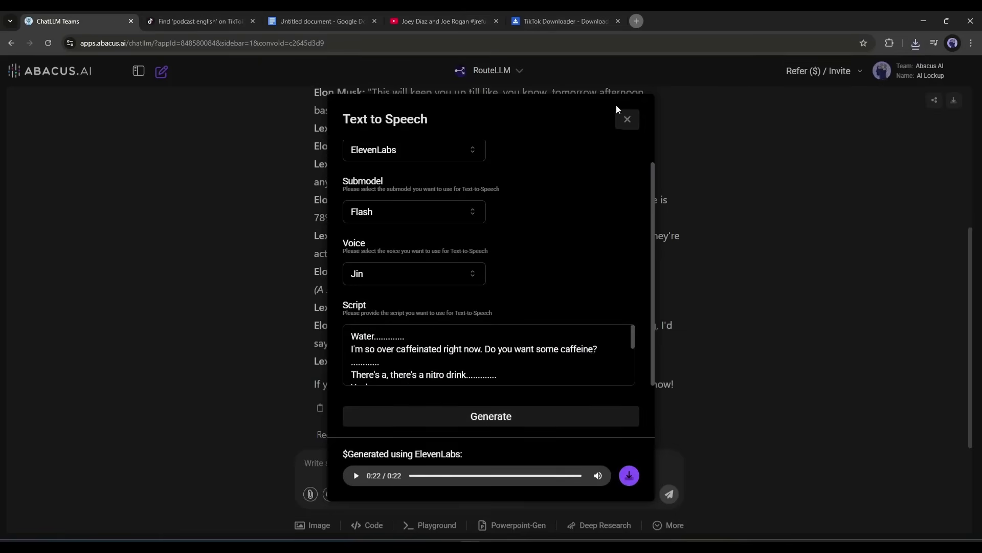
pyautogui.click(627, 119)
# Snip and save stills of the guest and the host from the TikTok clip.
pyautogui.click(200, 20)
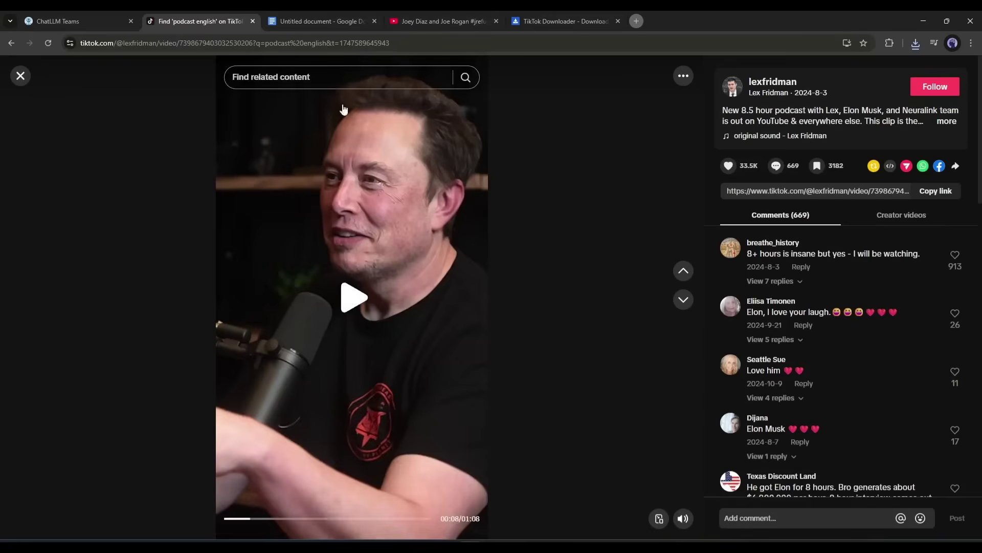
pyautogui.press('super+shift+s')
pyautogui.moveTo(219, 50); pyautogui.dragTo(498, 538)
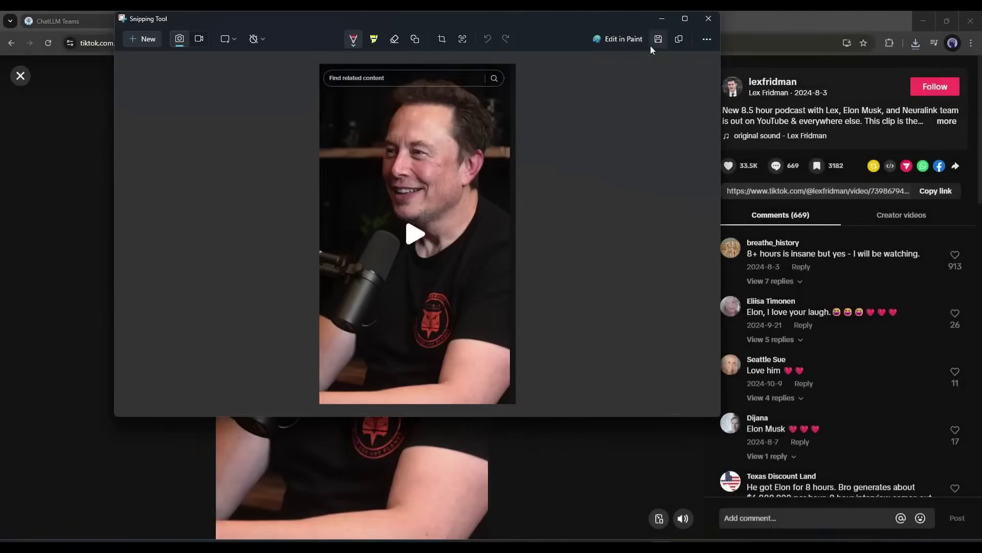
pyautogui.hotkey('ctrl', 's')
pyautogui.press('Return')
pyautogui.click(706, 18)
pyautogui.press('super+shift+s')
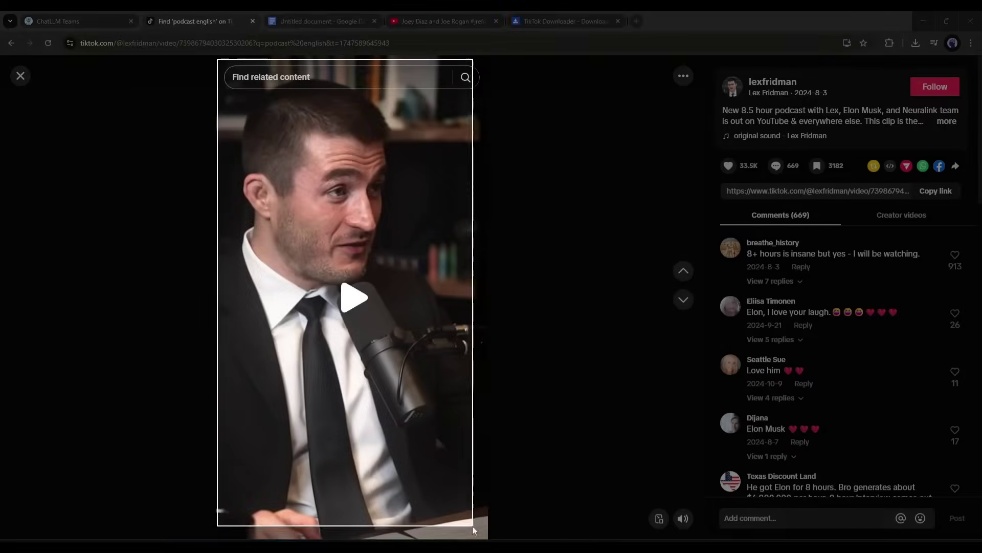
pyautogui.moveTo(216, 55); pyautogui.dragTo(483, 537)
pyautogui.hotkey('ctrl', 's')
pyautogui.press('Return')
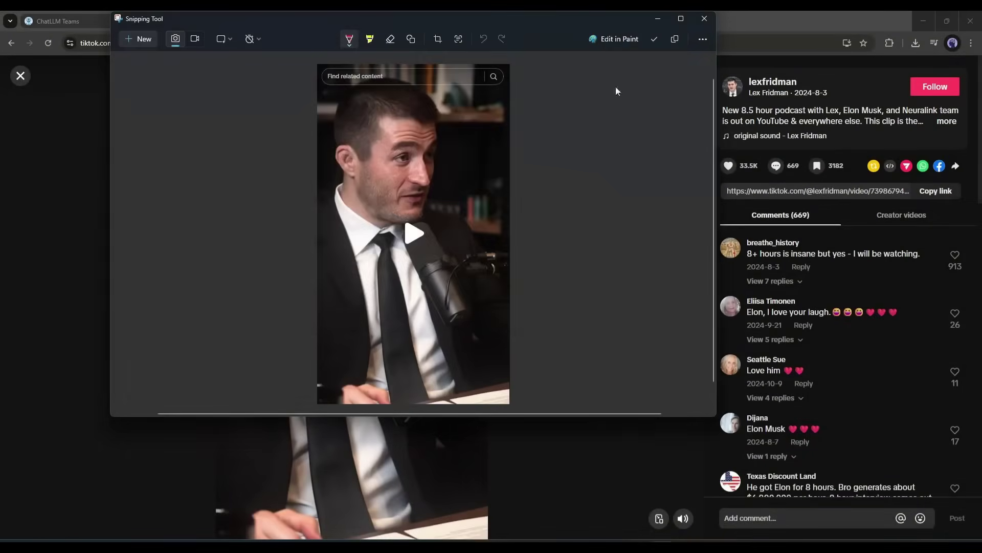
# Select the GPT Image [Edit] model in ChatLLM's image settings.
pyautogui.click(704, 18)
pyautogui.click(58, 21)
pyautogui.scroll(2, 206, 227)
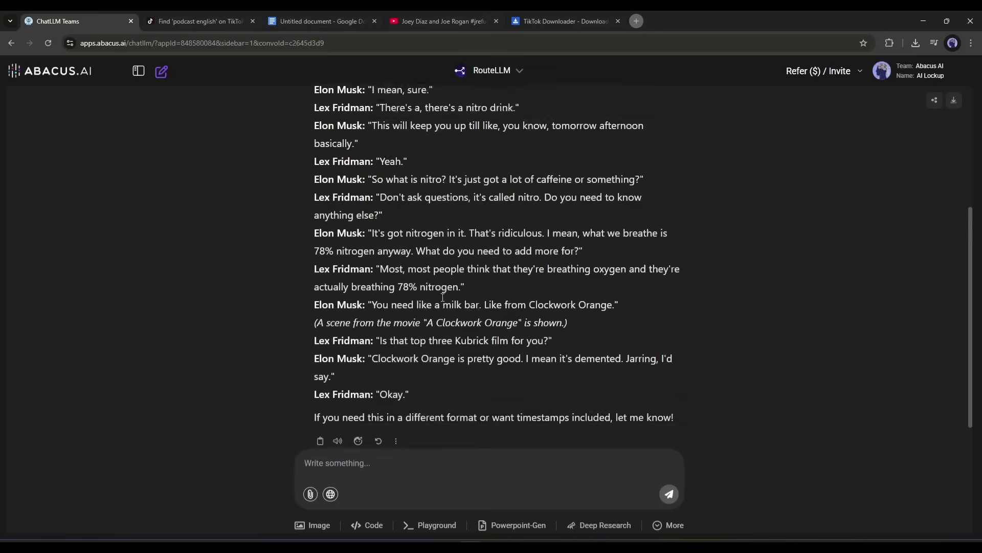
pyautogui.scroll(1, 345, 345)
pyautogui.scroll(-3, 249, 434)
pyautogui.click(312, 525)
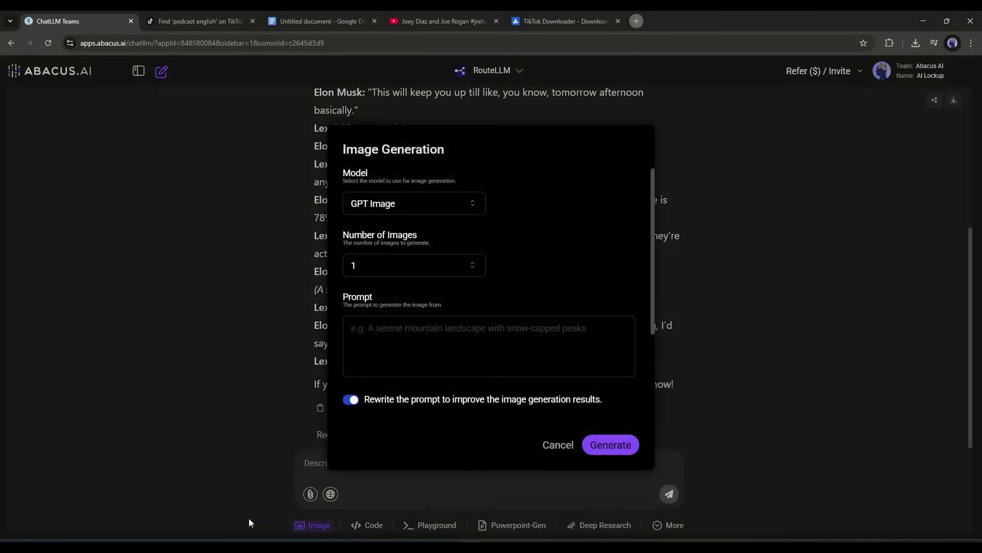
pyautogui.click(377, 205)
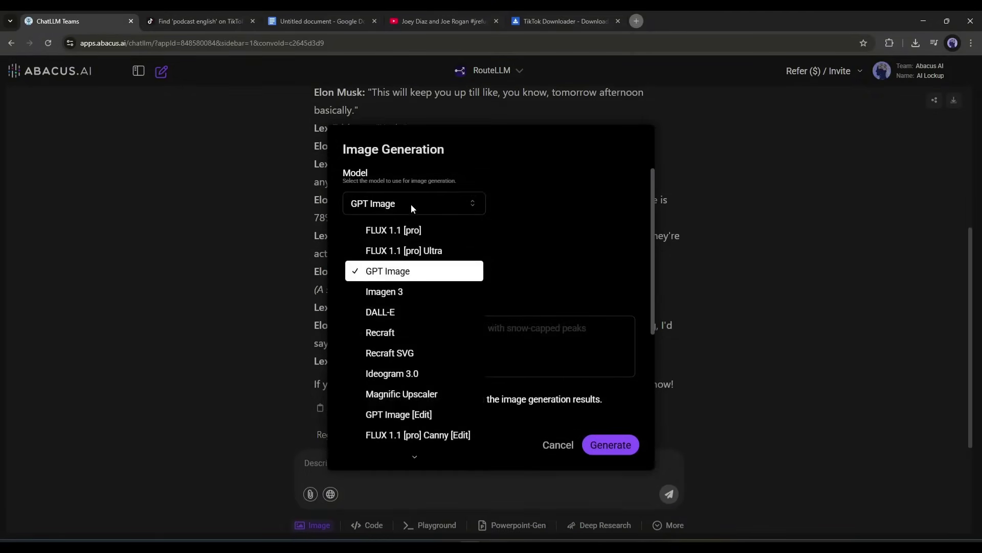
pyautogui.scroll(-1, 400, 291)
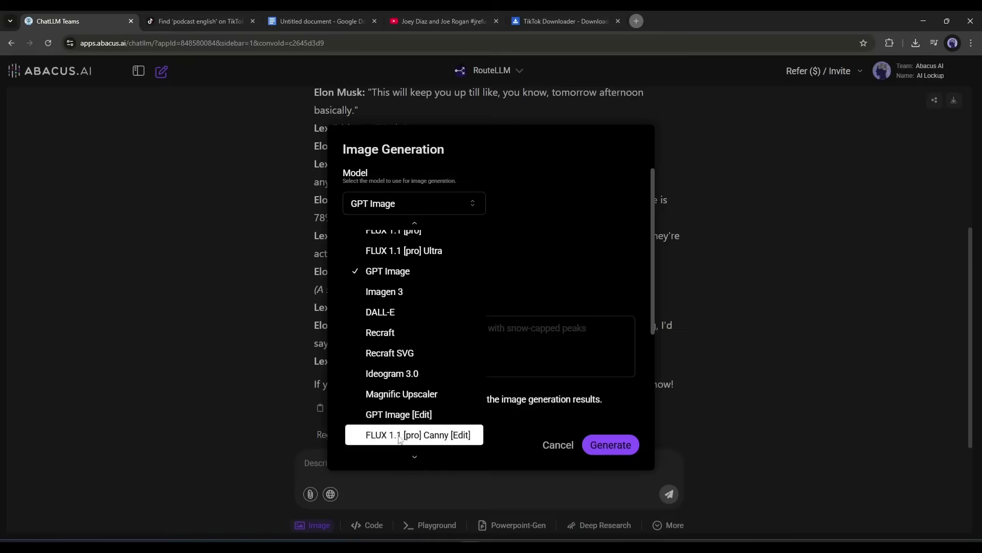
pyautogui.scroll(1, 397, 430)
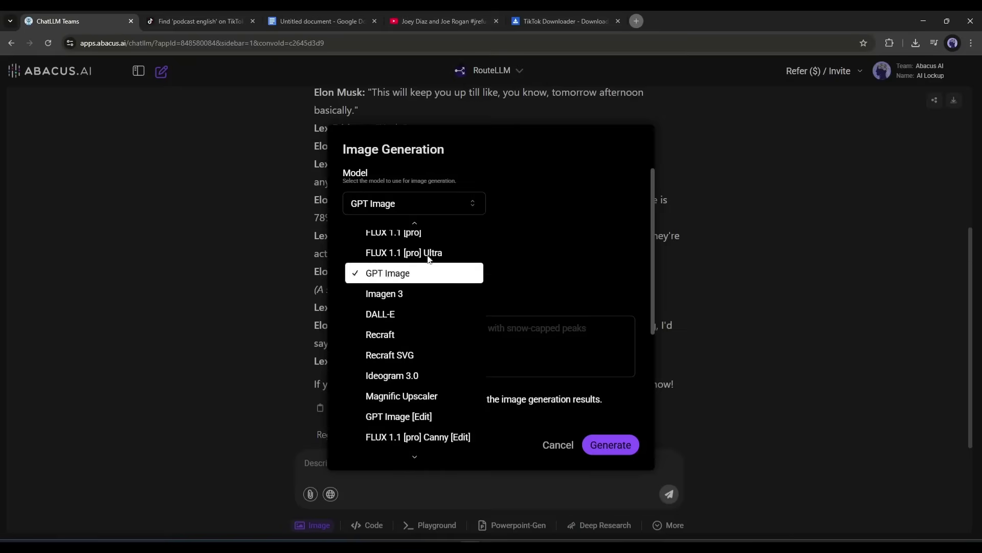
pyautogui.click(400, 416)
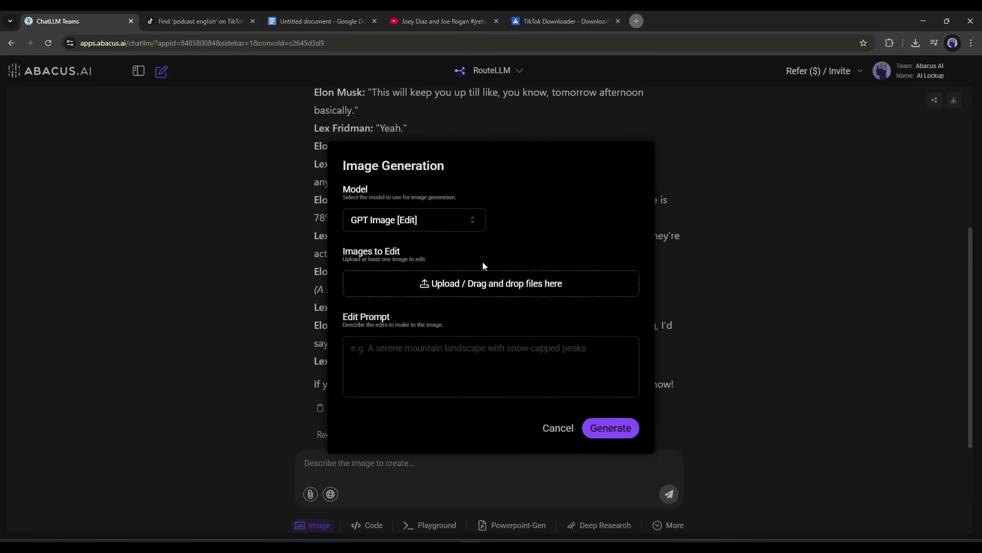
# Upload the guest's screenshot and generate a smiling two-year-old baby at the podcast microphone.
pyautogui.click(461, 282)
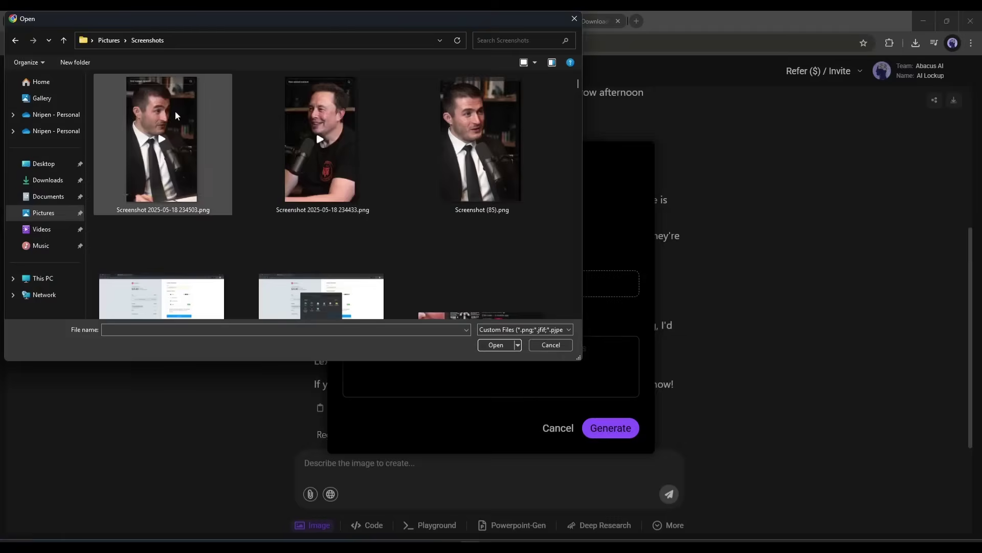
pyautogui.doubleClick(313, 154)
pyautogui.scroll(-1, 456, 385)
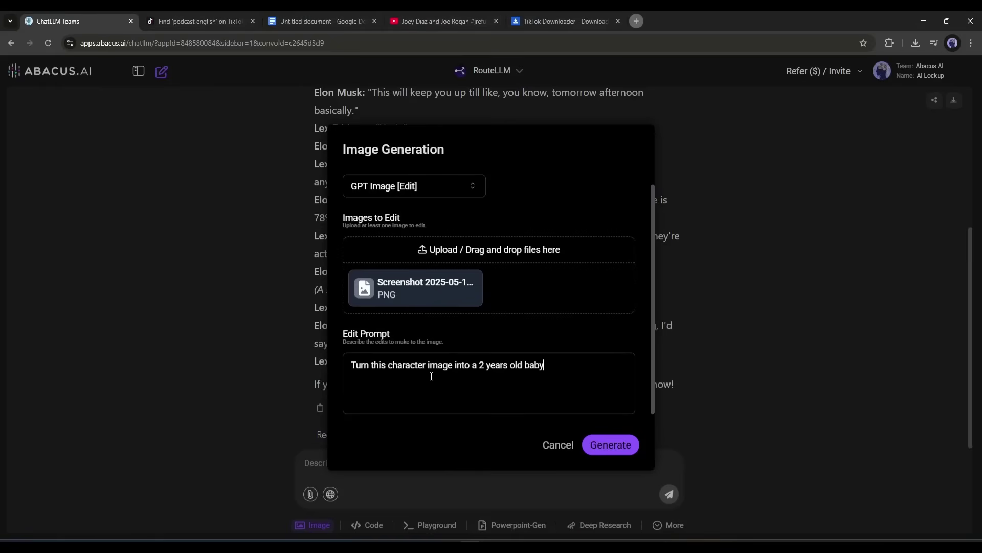
pyautogui.click(610, 444)
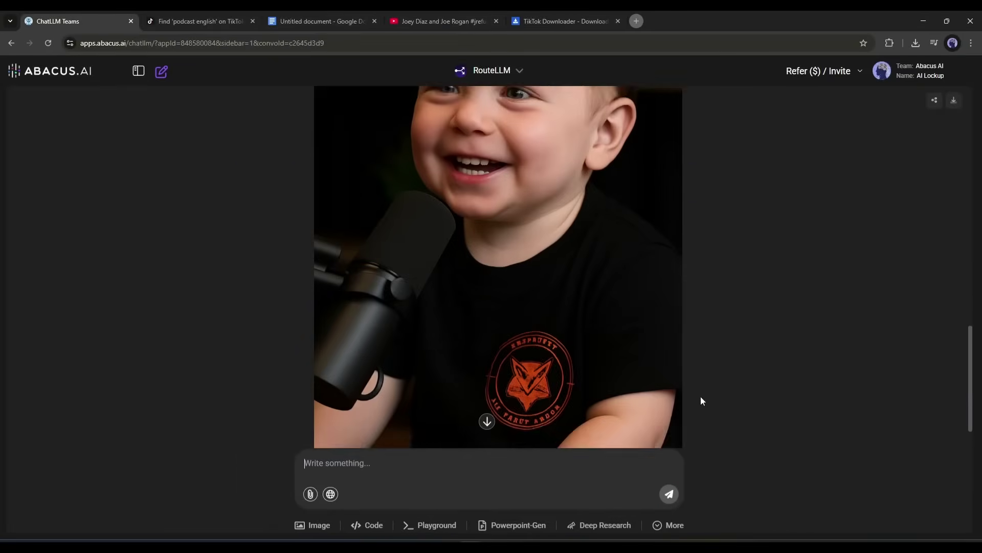
pyautogui.scroll(-2, 701, 396)
pyautogui.scroll(3, 530, 369)
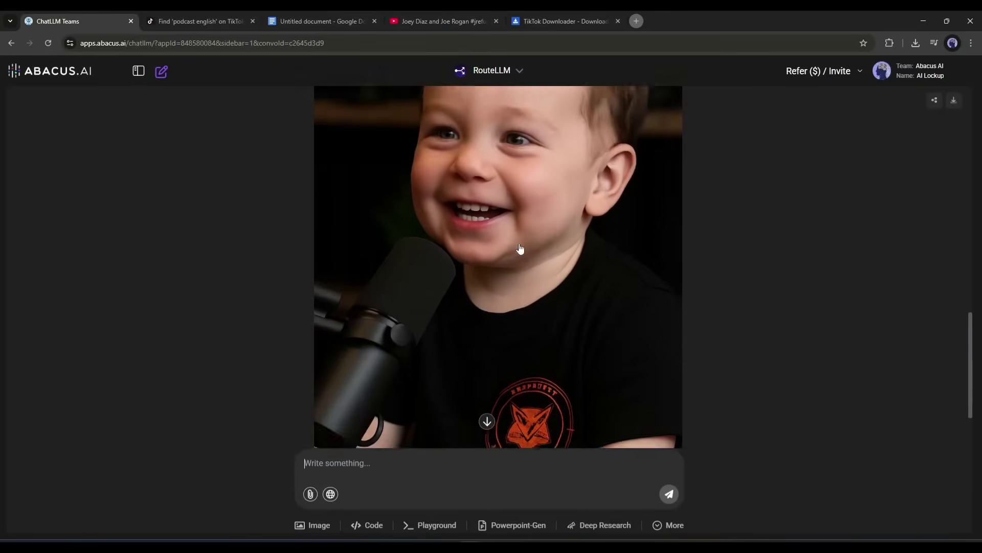
pyautogui.scroll(1, 519, 249)
# View the suited baby podcast image full size and download it.
pyautogui.click(437, 302)
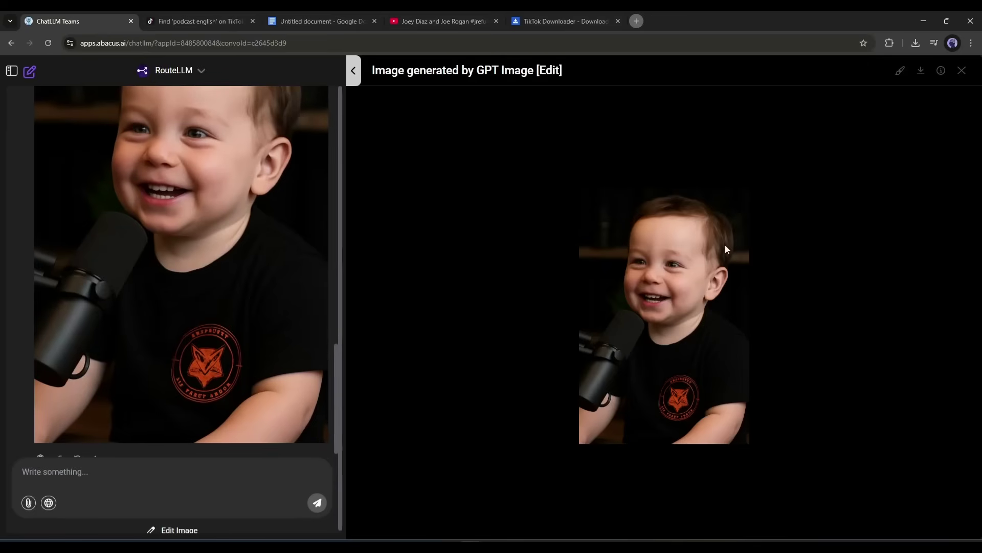
pyautogui.click(921, 71)
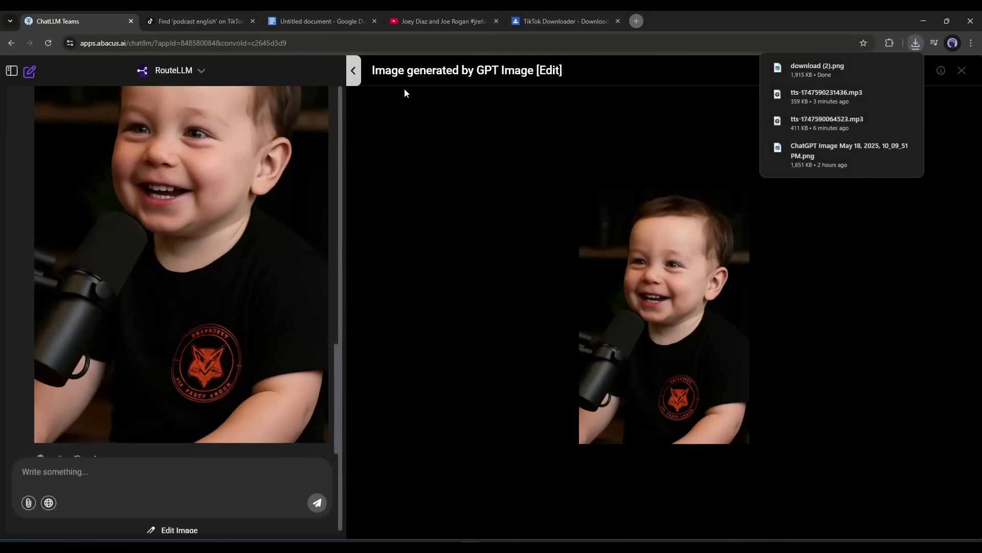
pyautogui.click(961, 70)
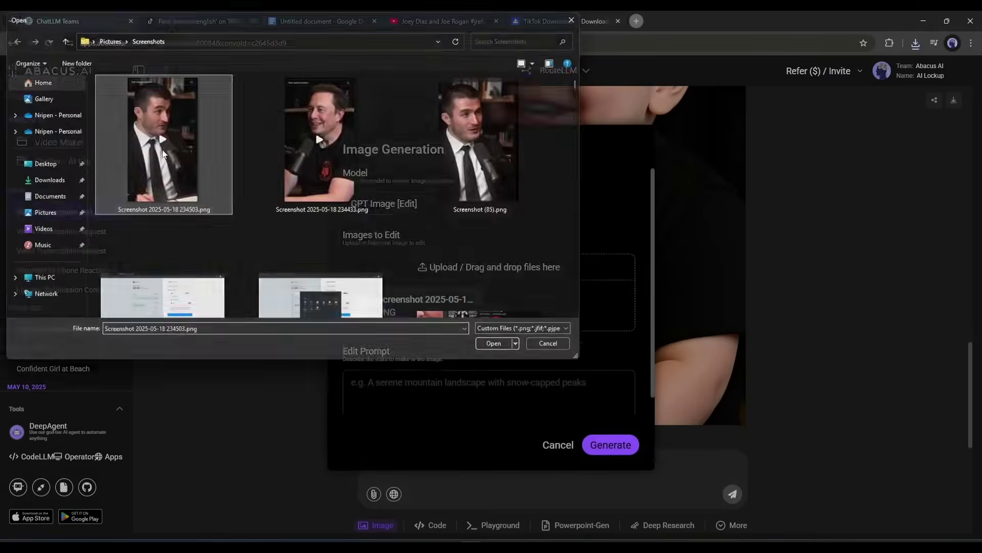
pyautogui.write('Turn this')
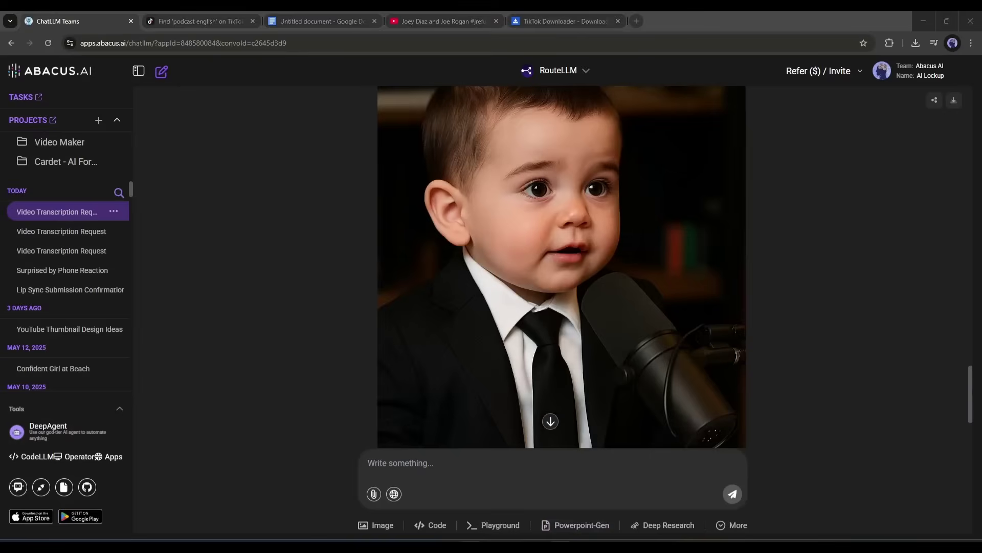
pyautogui.scroll(-3, 532, 330)
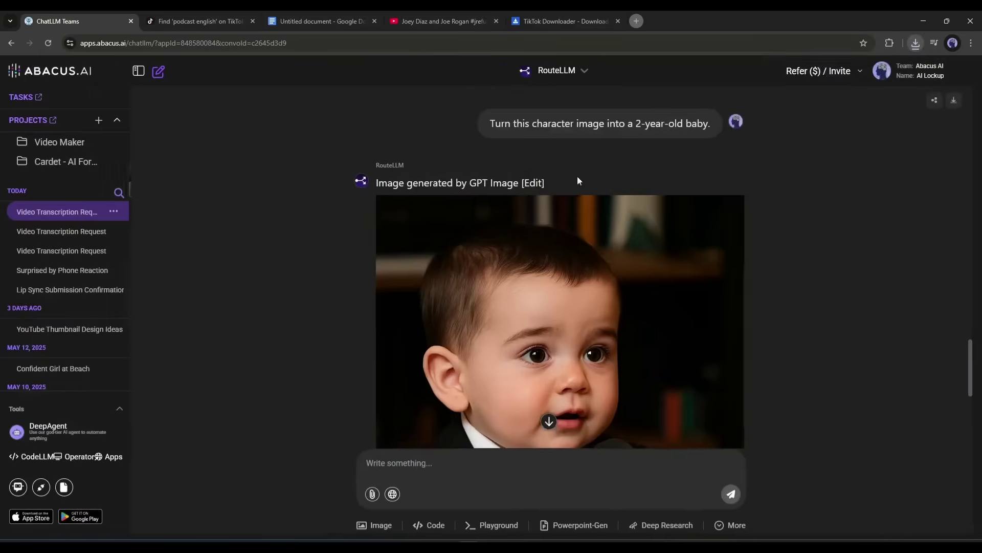
pyautogui.scroll(-3, 566, 376)
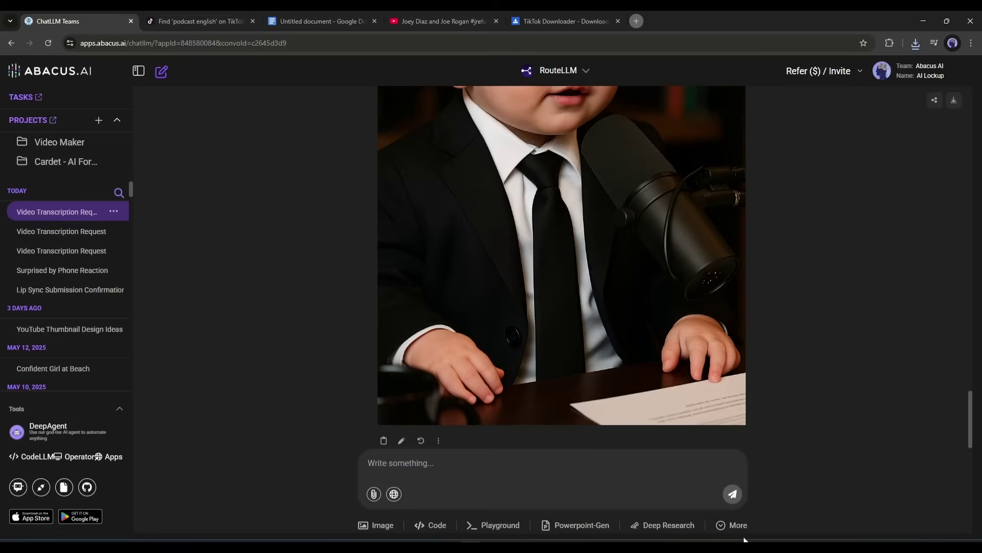
# Start a Lip Sync, keep the Alloy voice, and upload Elon Musk.mp3 as audio input.
pyautogui.click(731, 526)
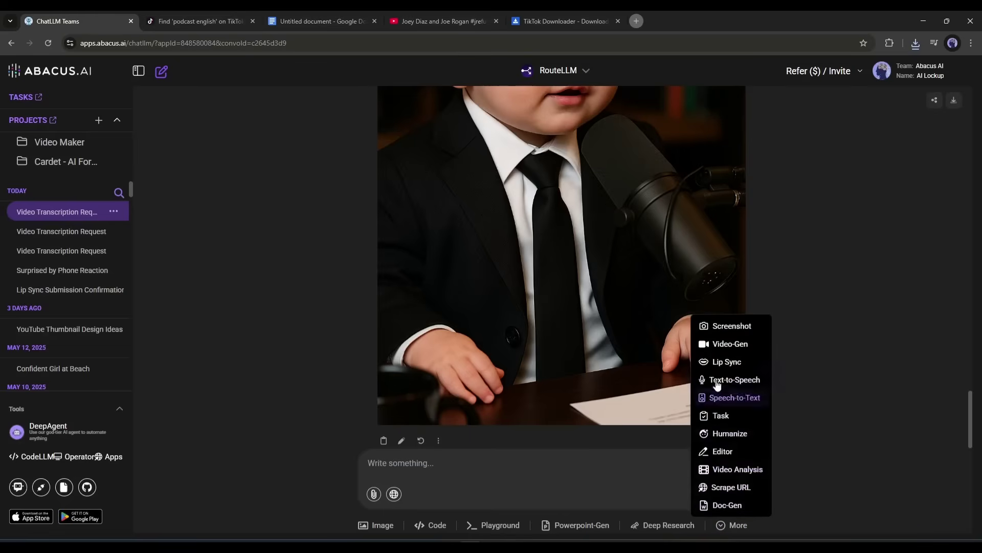
pyautogui.click(731, 363)
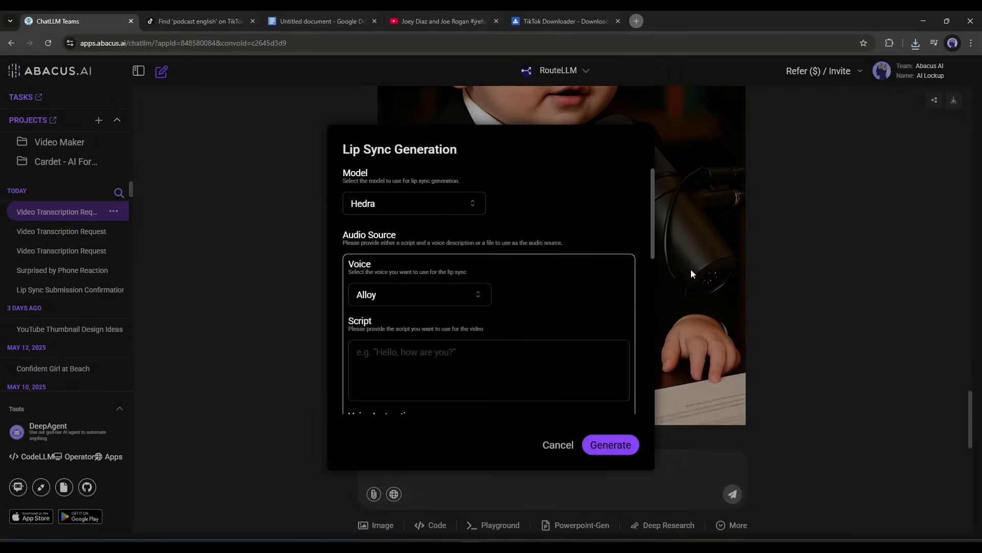
pyautogui.scroll(-2, 333, 234)
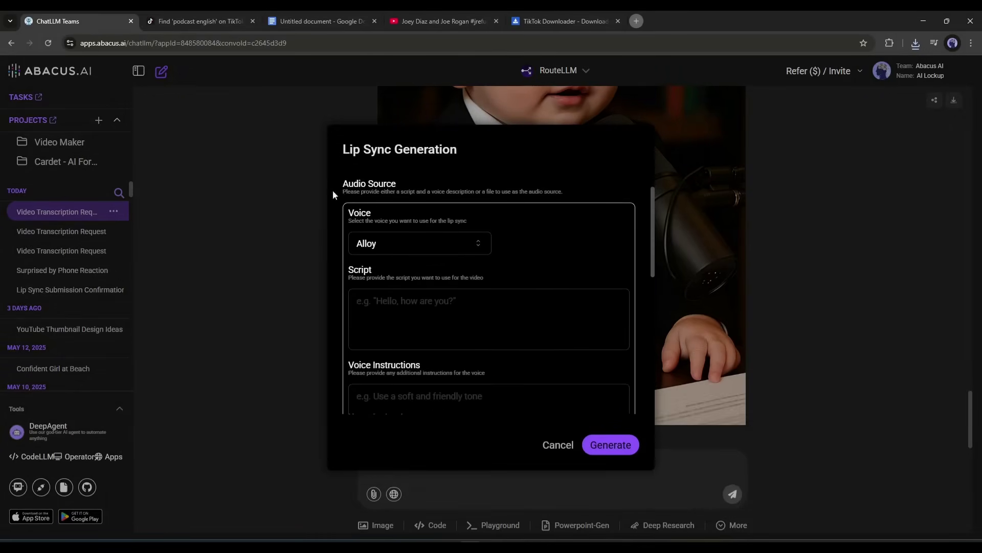
pyautogui.scroll(2, 380, 201)
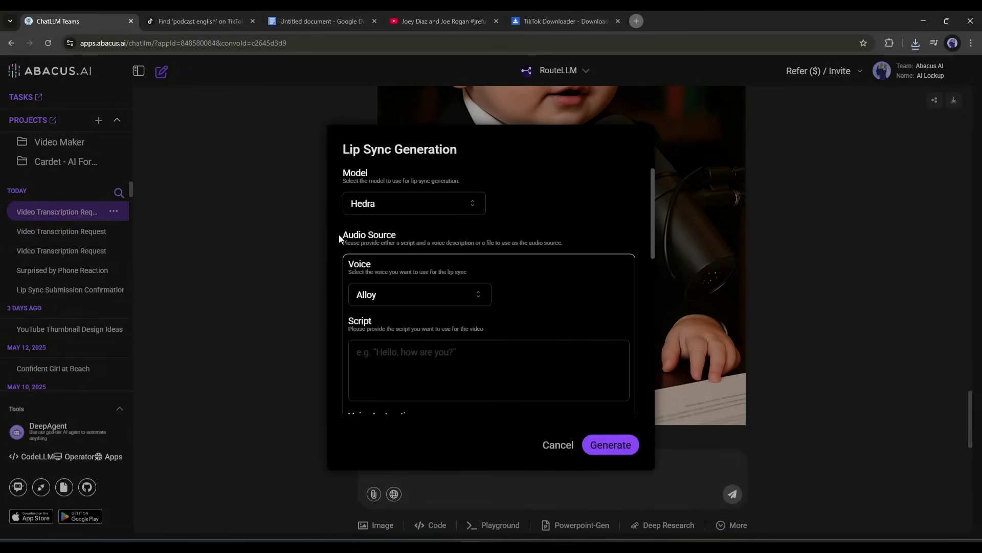
pyautogui.scroll(-2, 384, 245)
pyautogui.click(391, 247)
pyautogui.click(390, 246)
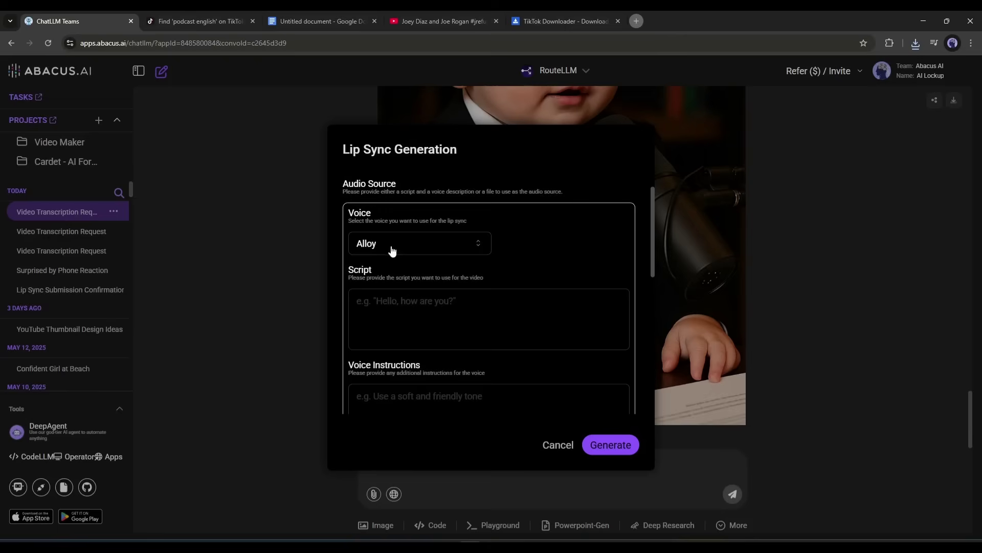
pyautogui.click(386, 304)
pyautogui.scroll(-2, 406, 290)
pyautogui.scroll(-2, 405, 322)
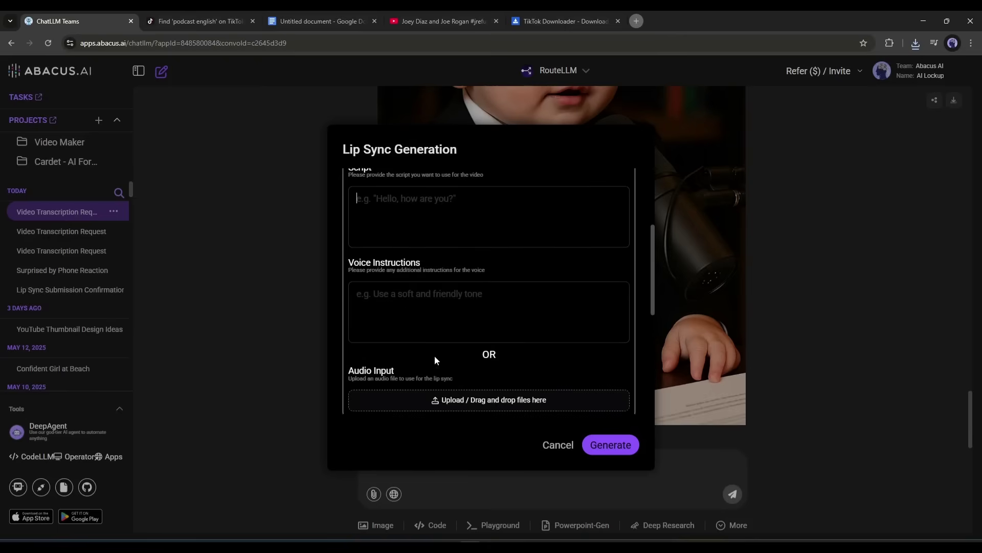
pyautogui.scroll(-2, 434, 356)
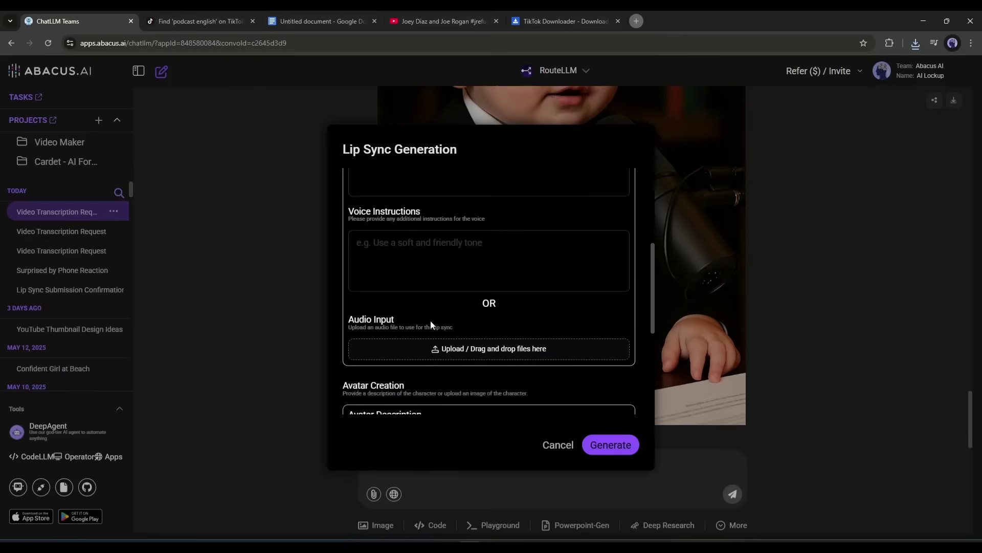
pyautogui.click(469, 351)
pyautogui.doubleClick(322, 153)
pyautogui.write('use a soft and funky voice')
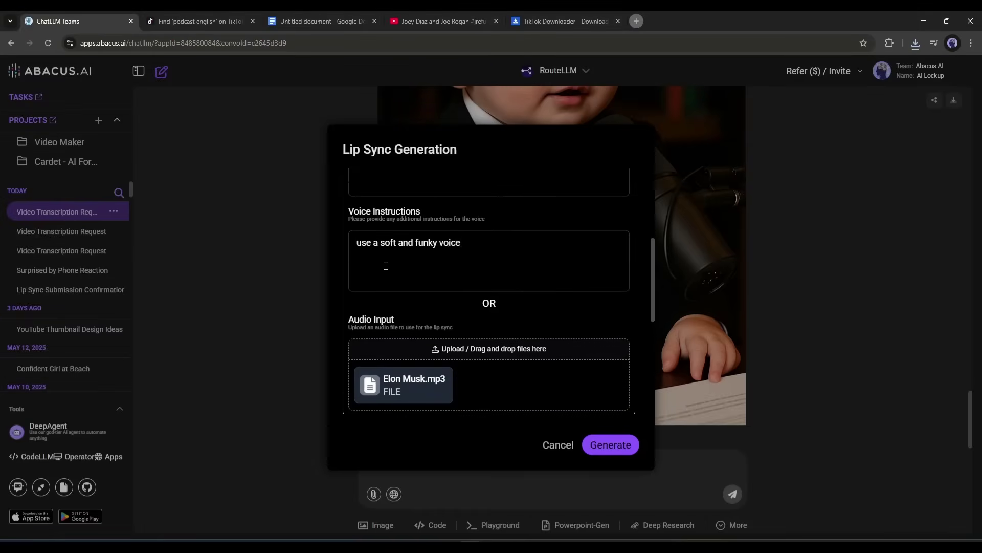
pyautogui.scroll(-3, 460, 246)
pyautogui.scroll(-3, 465, 244)
pyautogui.scroll(-3, 468, 243)
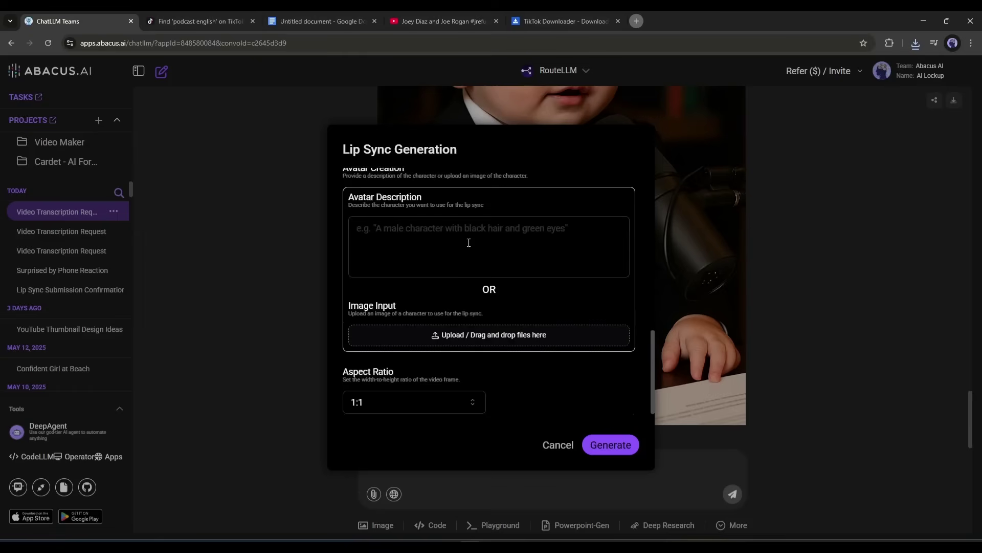
# Upload download (2).png as the avatar and set the aspect ratio to 9:16.
pyautogui.click(390, 231)
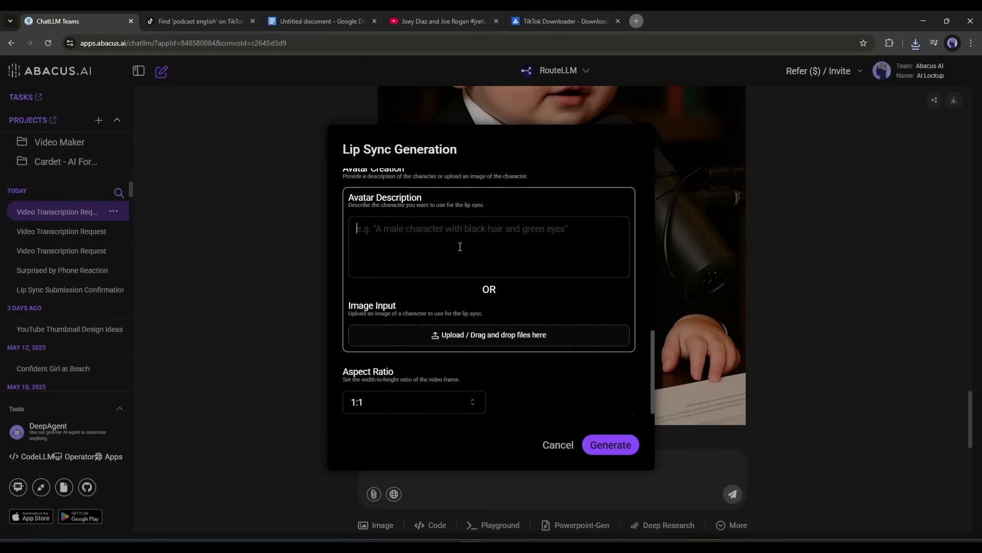
pyautogui.click(500, 336)
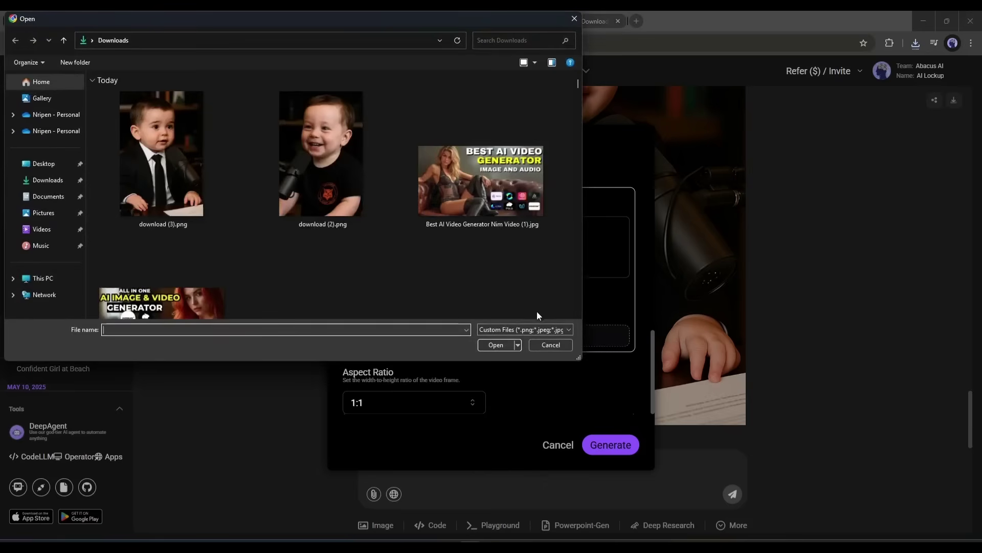
pyautogui.doubleClick(316, 125)
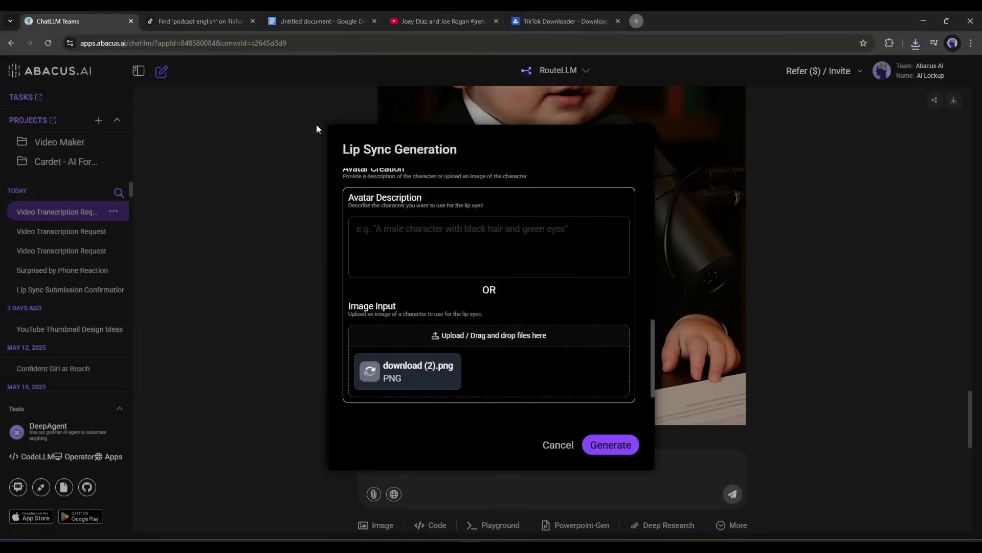
pyautogui.scroll(3, 489, 283)
pyautogui.scroll(3, 476, 276)
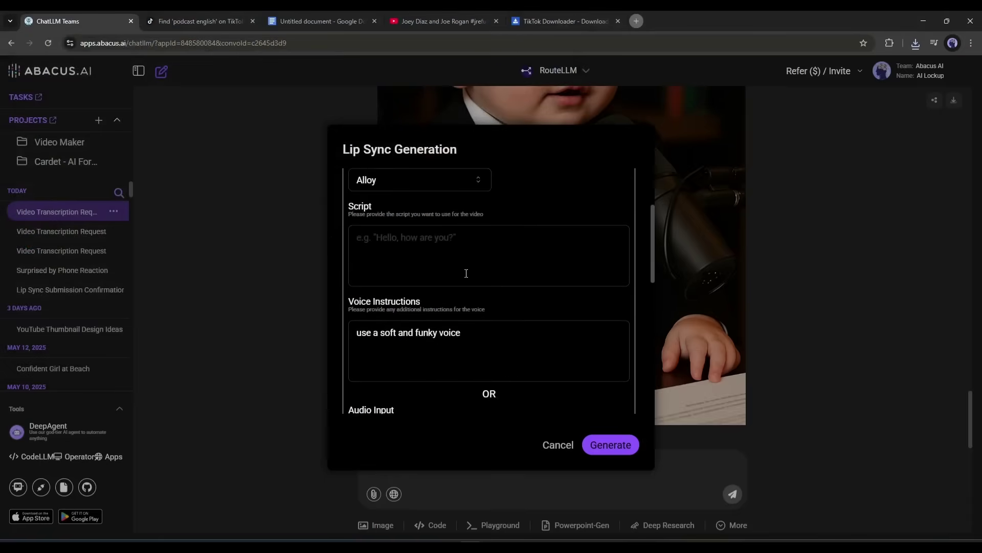
pyautogui.scroll(-2, 407, 303)
pyautogui.scroll(-3, 406, 298)
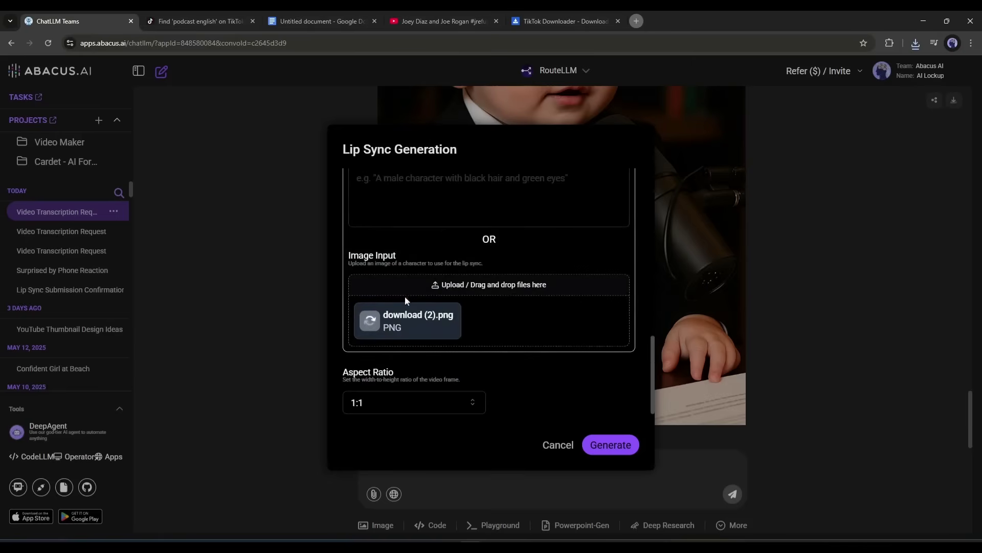
pyautogui.click(408, 403)
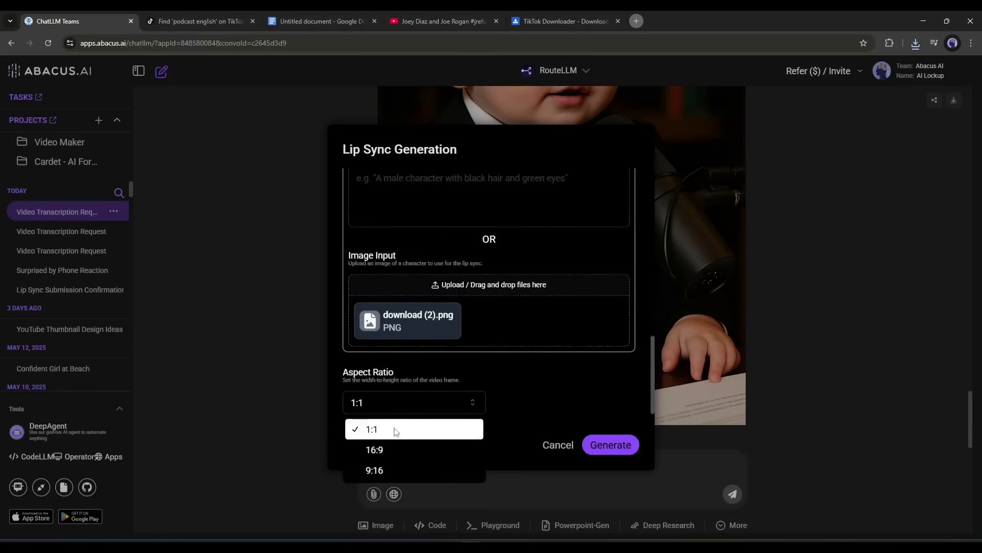
pyautogui.click(395, 472)
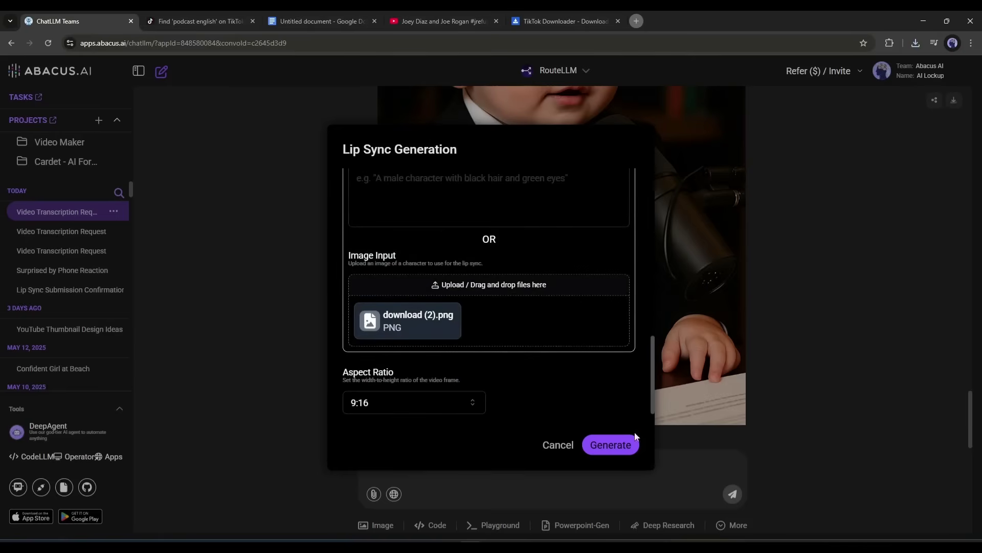
# Generate the first Hedra lip sync and start a second one with a new image upload.
pyautogui.click(616, 445)
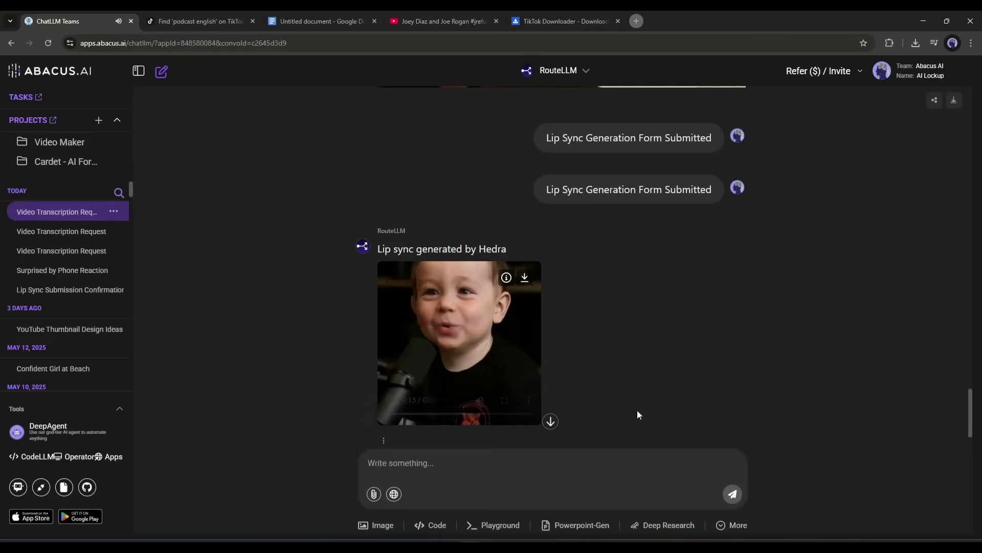
pyautogui.click(732, 525)
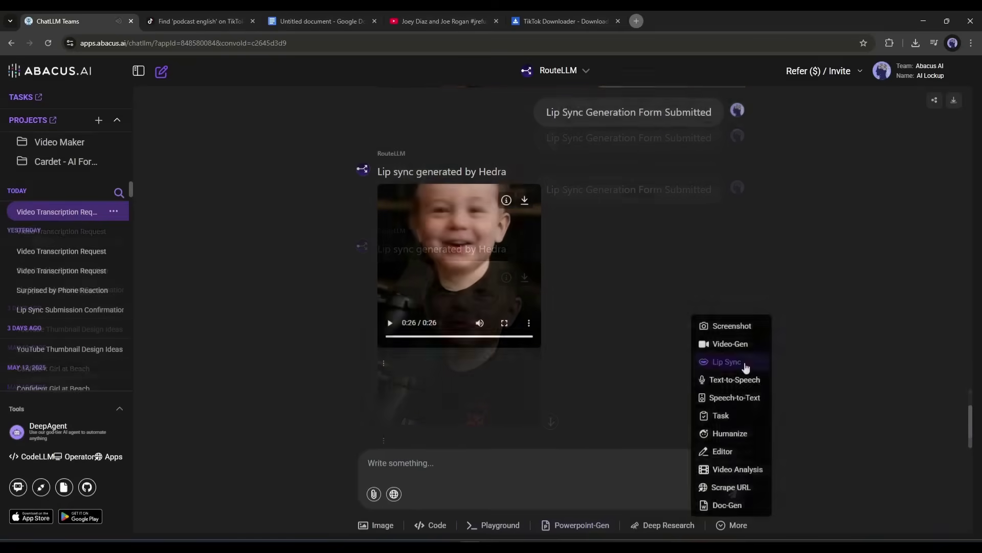
pyautogui.click(731, 357)
pyautogui.scroll(-3, 492, 307)
pyautogui.click(489, 338)
# Lip-sync 'download (3).png' and download the generated video.
pyautogui.doubleClick(161, 154)
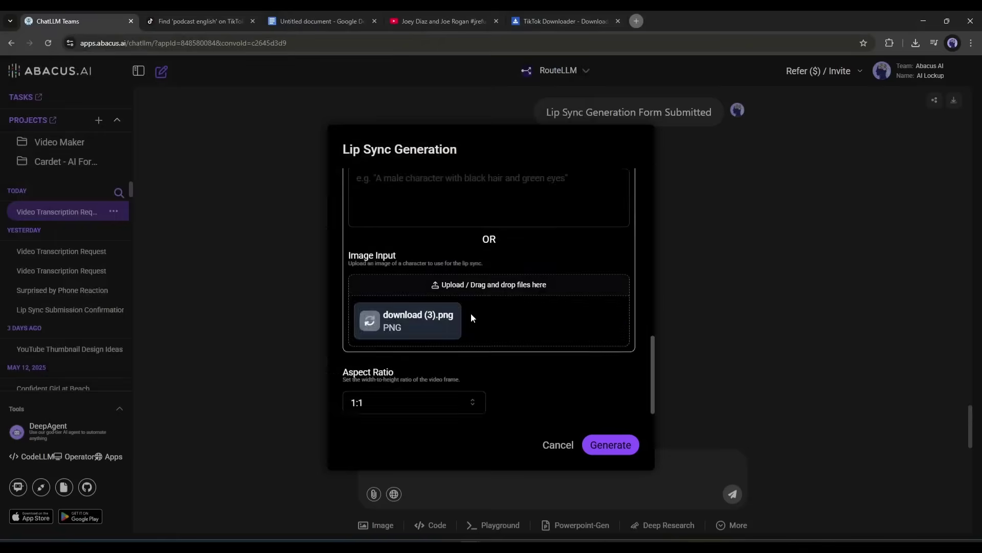
pyautogui.scroll(3, 499, 323)
pyautogui.click(611, 444)
pyautogui.click(566, 201)
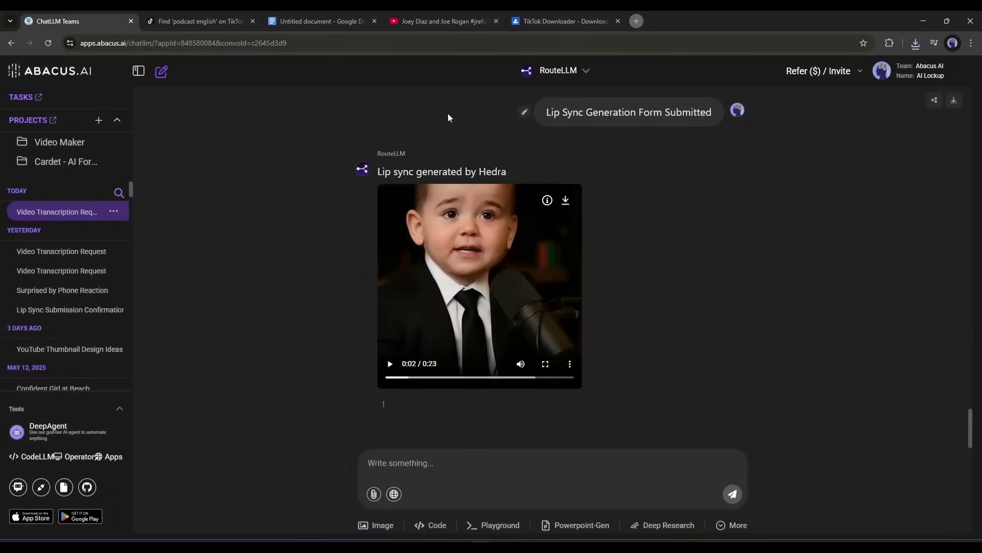
pyautogui.scroll(3, 449, 213)
pyautogui.scroll(2, 447, 214)
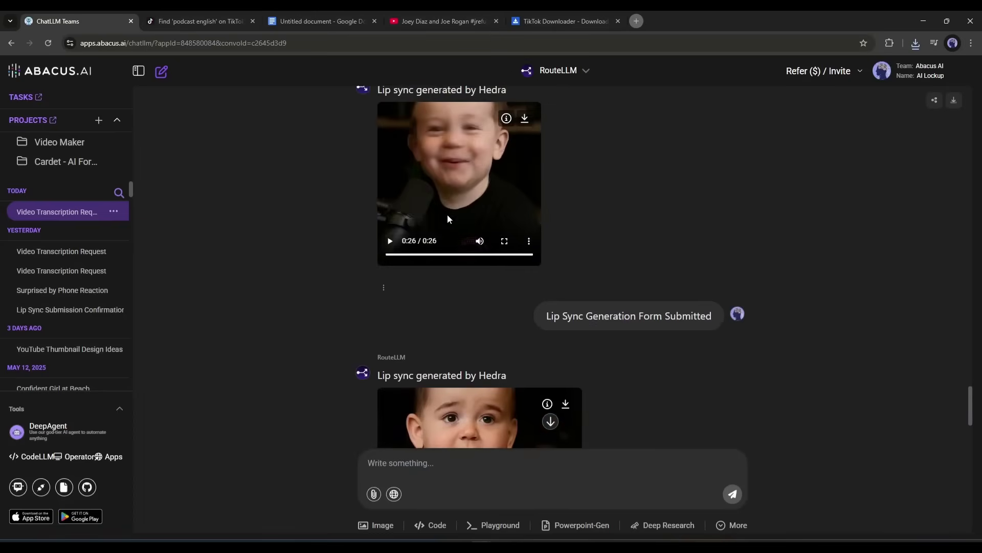
pyautogui.scroll(-5, 430, 306)
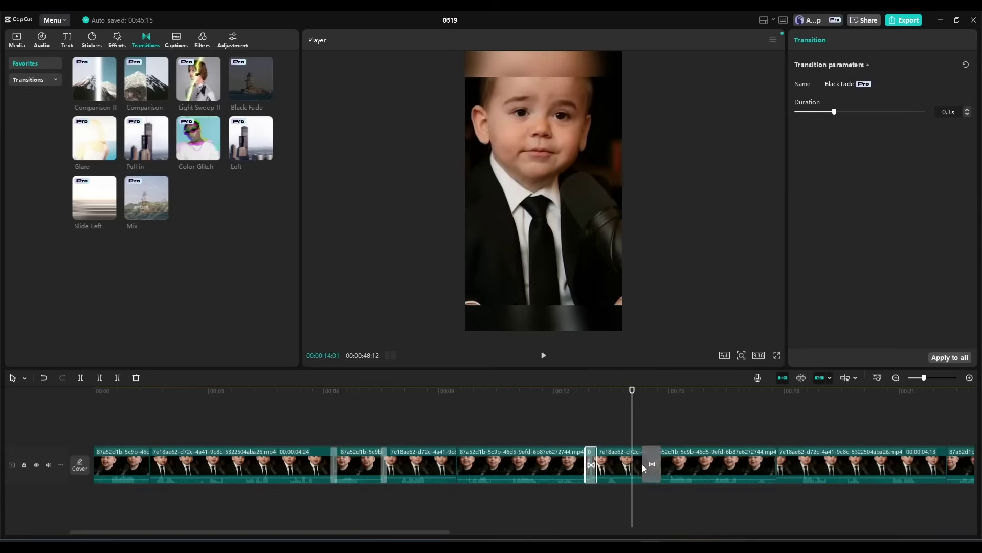
# Preview the clip around the Black Fade transition and bring up the export settings.
pyautogui.press('space')
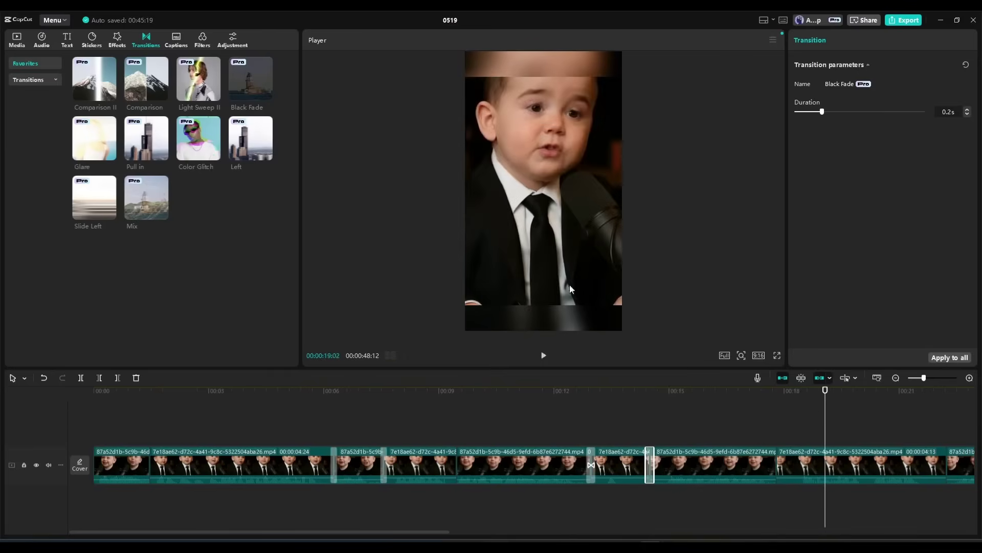
pyautogui.click(903, 20)
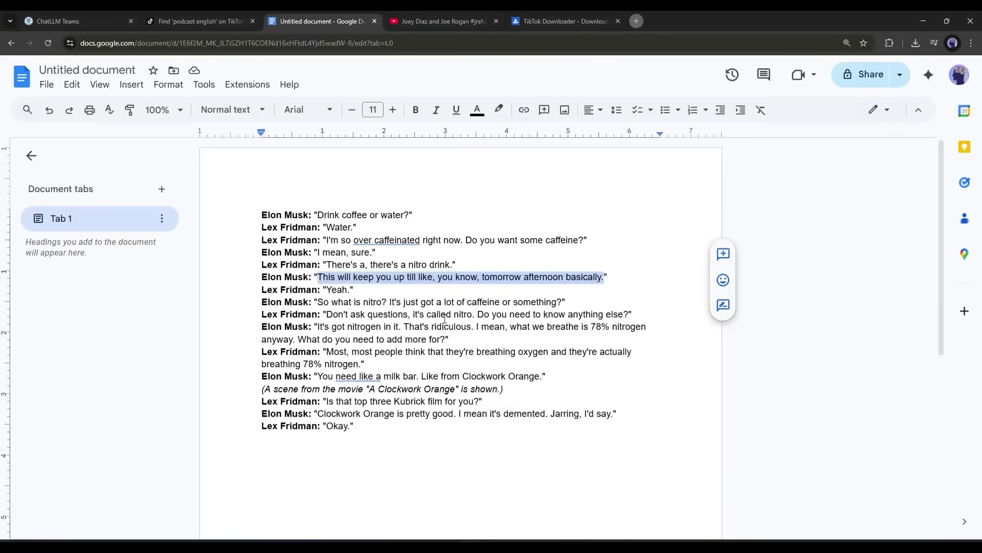
# Return from TikTok to ChatLLM Teams and advance the feature carousel through several slides.
pyautogui.click(196, 21)
pyautogui.click(106, 11)
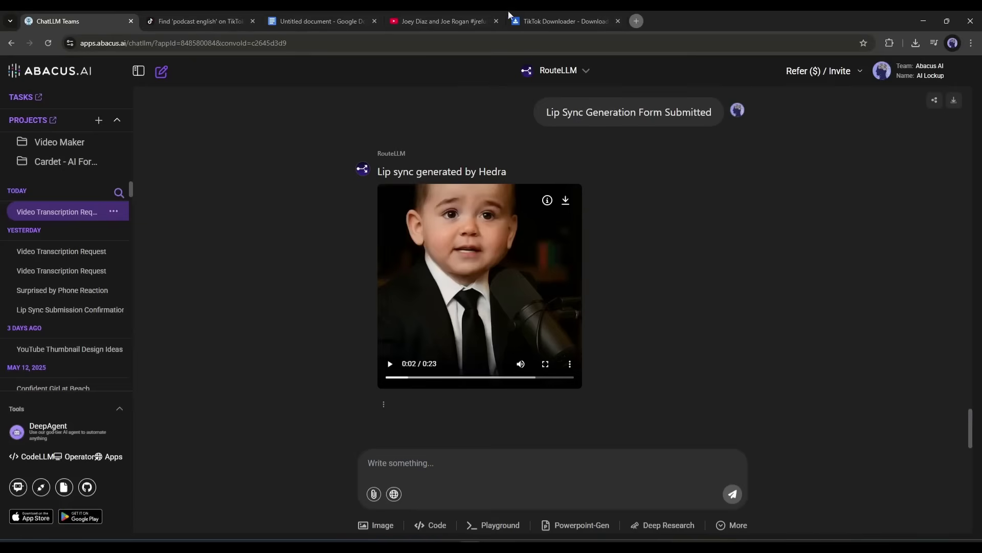
pyautogui.scroll(-5, 194, 284)
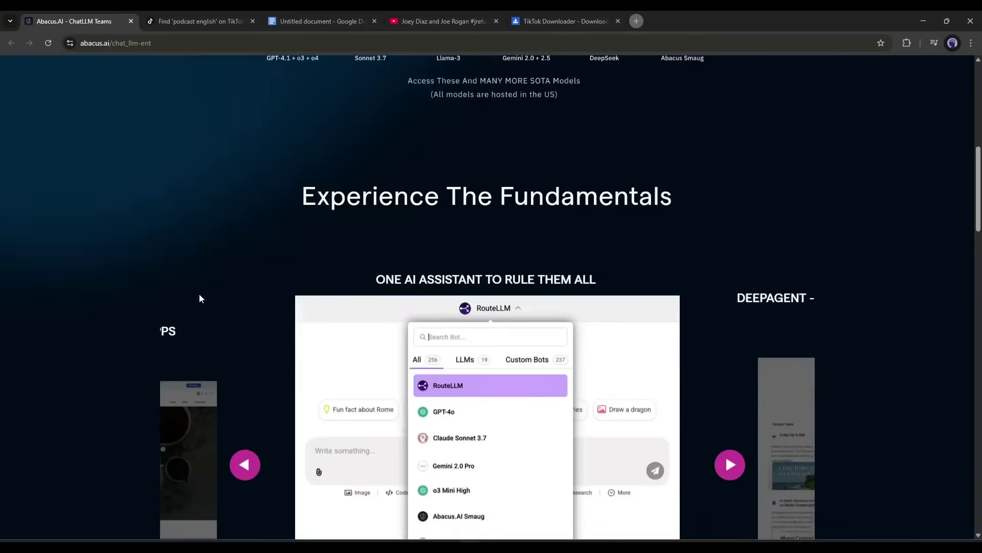
pyautogui.scroll(-5, 199, 293)
pyautogui.click(729, 218)
pyautogui.click(731, 217)
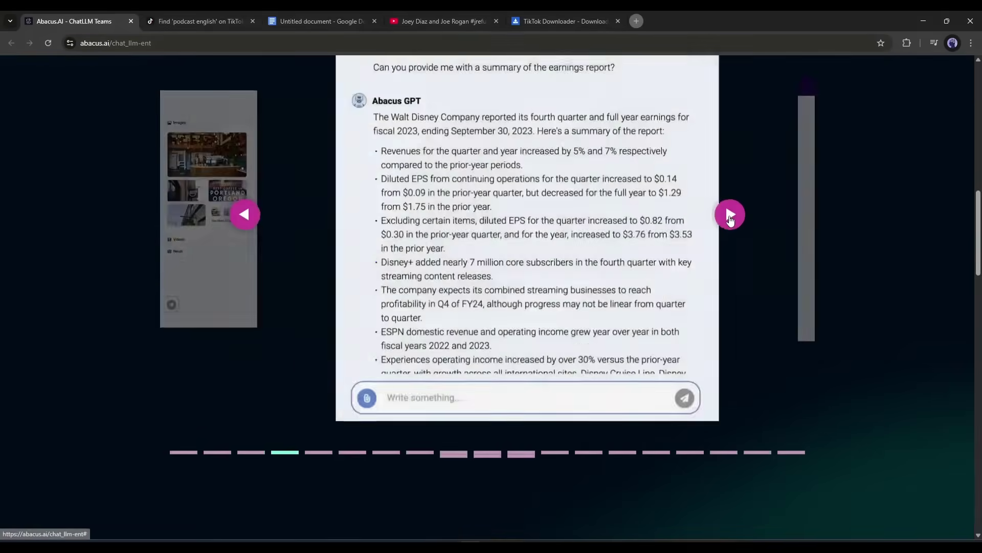
pyautogui.scroll(4, 740, 249)
pyautogui.scroll(6, 741, 248)
pyautogui.scroll(3, 703, 248)
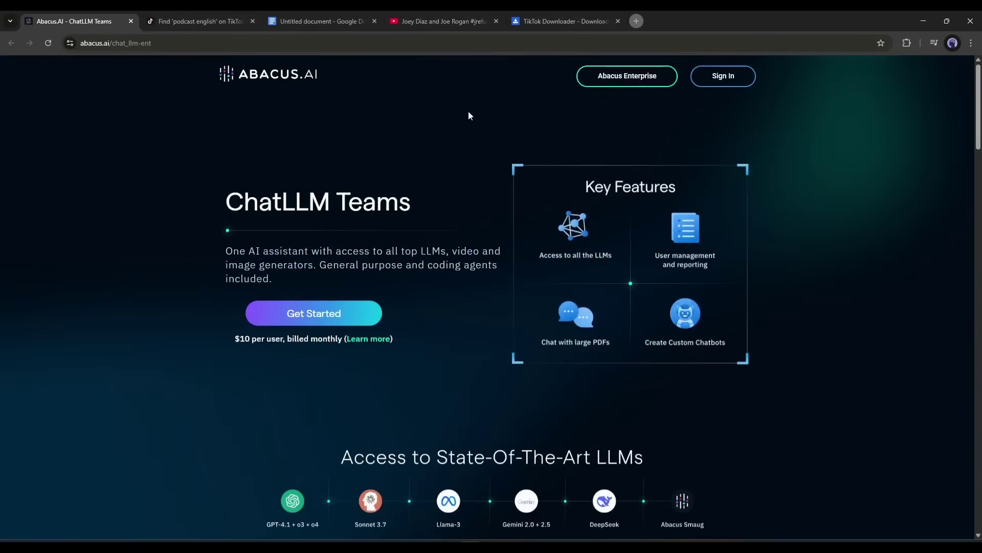